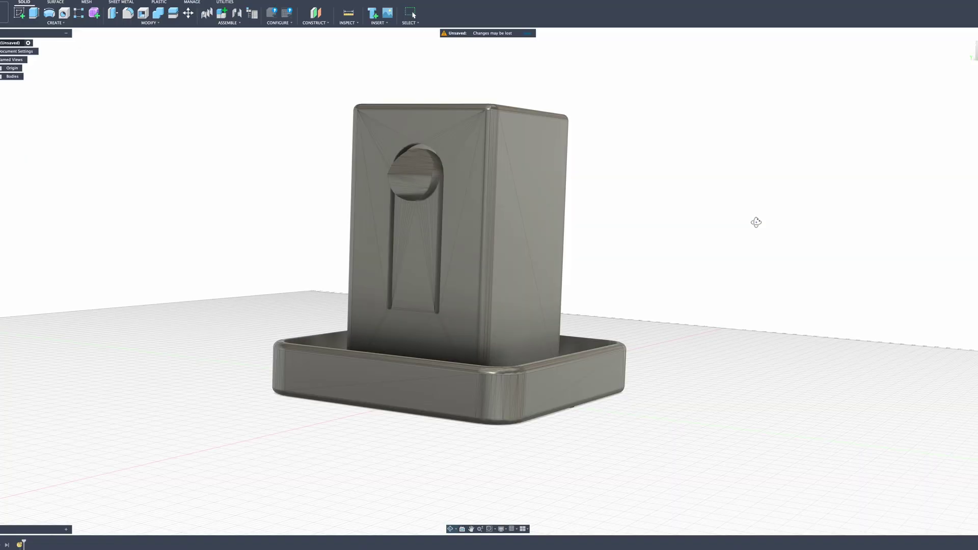
Orbit around the hitch cover, return to the Home view, and bring up the Mesh tools
{"action": "middle_click_drag", "start_coordinate": [758, 221], "coordinate": [745, 266], "text": "shift"}
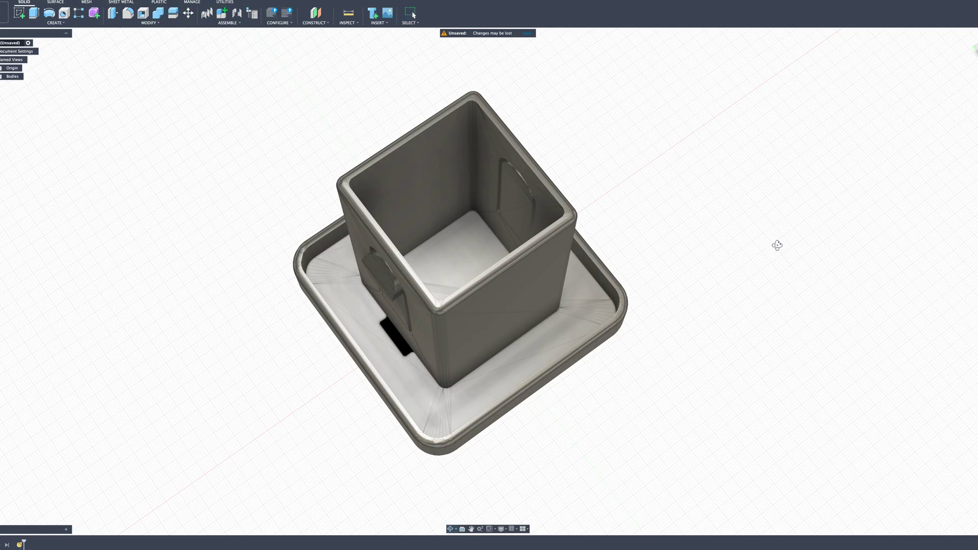
{"action": "middle_click_drag", "start_coordinate": [775, 244], "coordinate": [793, 234], "text": "shift"}
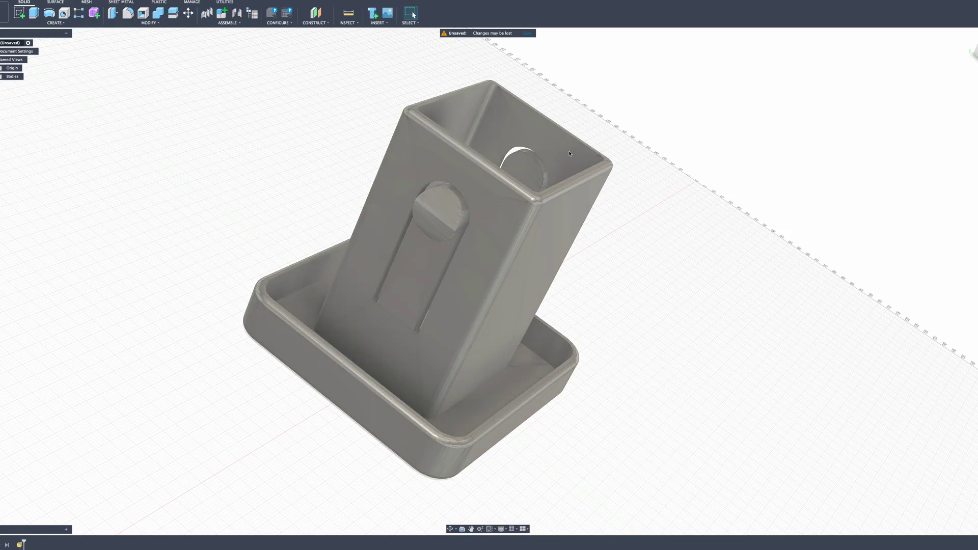
{"action": "middle_click_drag", "start_coordinate": [732, 188], "coordinate": [733, 191], "text": "shift"}
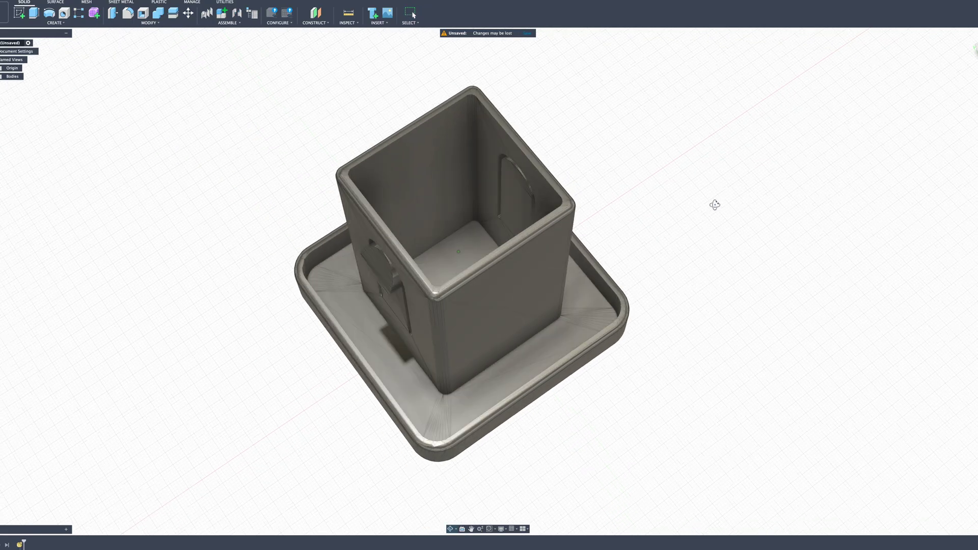
{"action": "middle_click_drag", "start_coordinate": [715, 205], "coordinate": [703, 210], "text": "shift"}
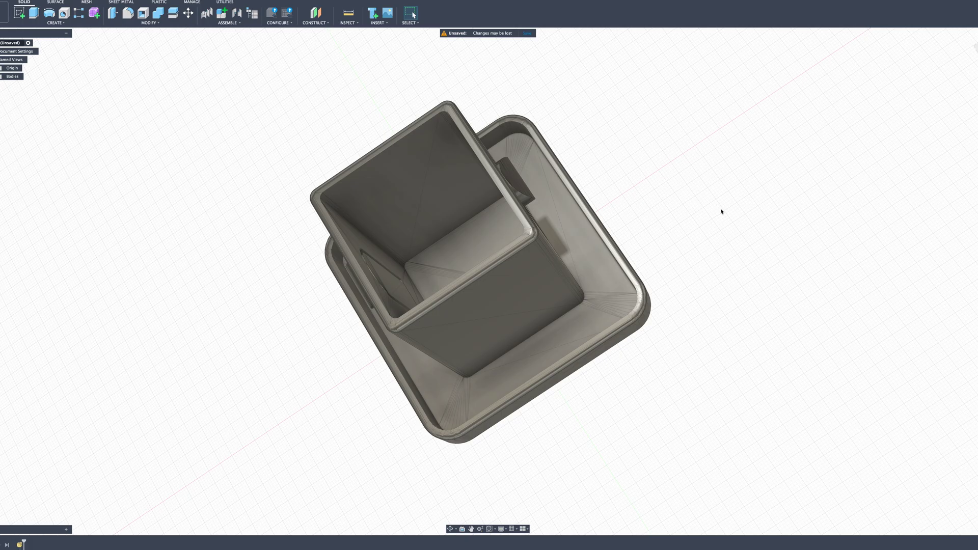
{"action": "key", "text": "F6"}
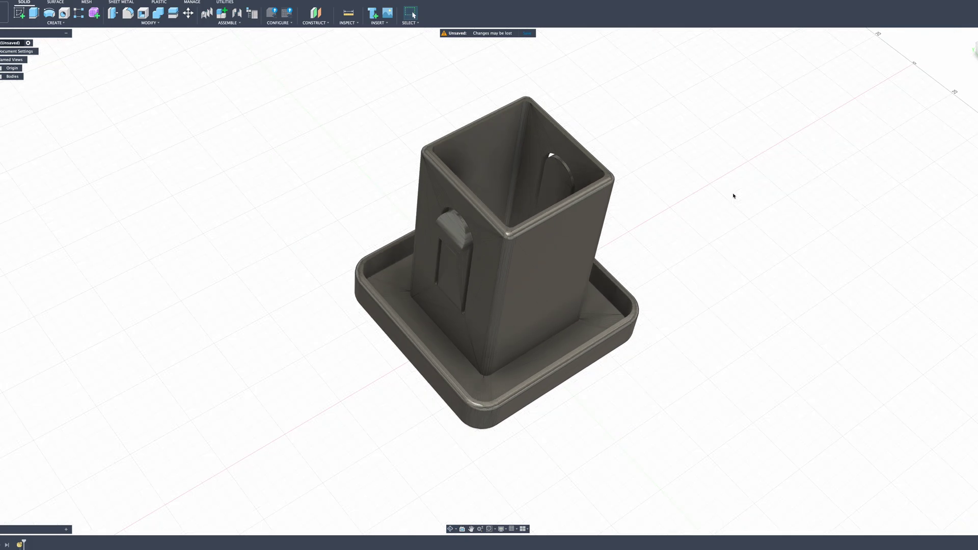
{"action": "scroll", "coordinate": [724, 200], "scroll_direction": "down", "scroll_amount": 2}
{"action": "middle_click_drag", "start_coordinate": [716, 203], "coordinate": [671, 225]}
{"action": "scroll", "coordinate": [680, 208], "scroll_direction": "up", "scroll_amount": 1}
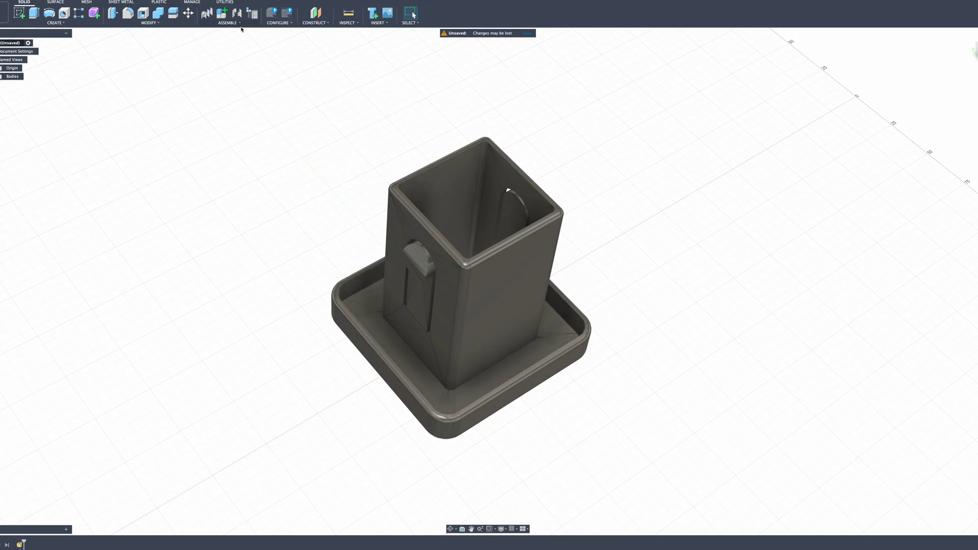
{"action": "left_click", "coordinate": [83, 2]}
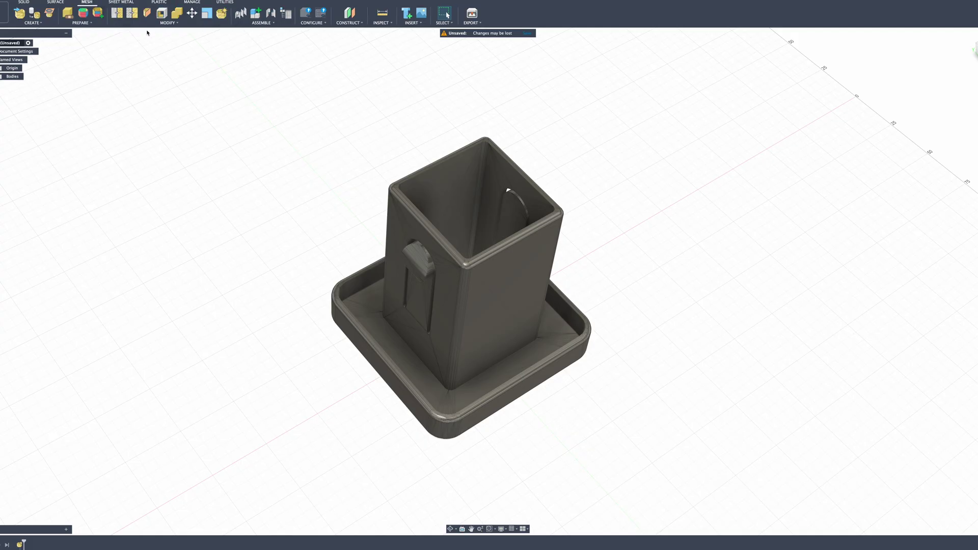
Convert the cover mesh body to a faceted solid and view the embossed logo underneath
{"action": "left_click", "coordinate": [164, 23]}
{"action": "left_click", "coordinate": [140, 131]}
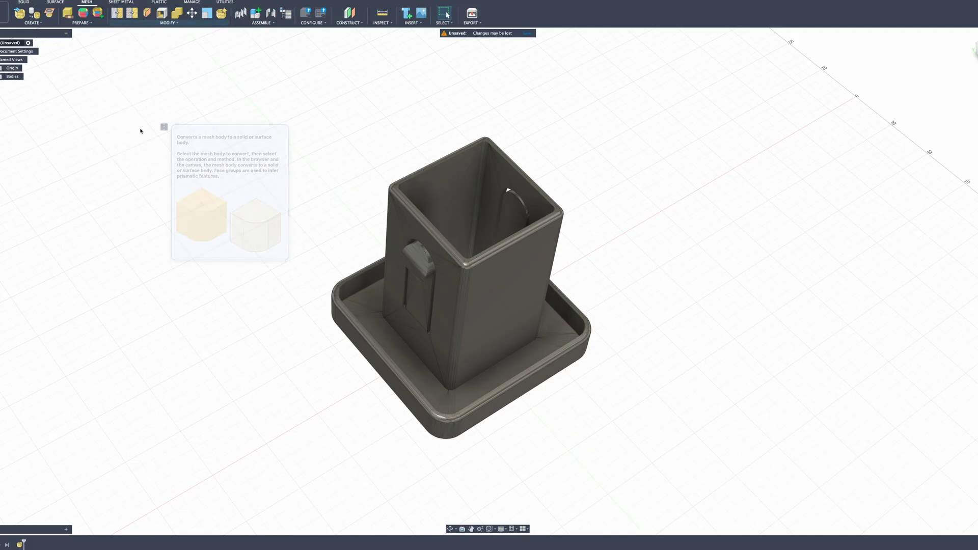
{"action": "left_click", "coordinate": [499, 309]}
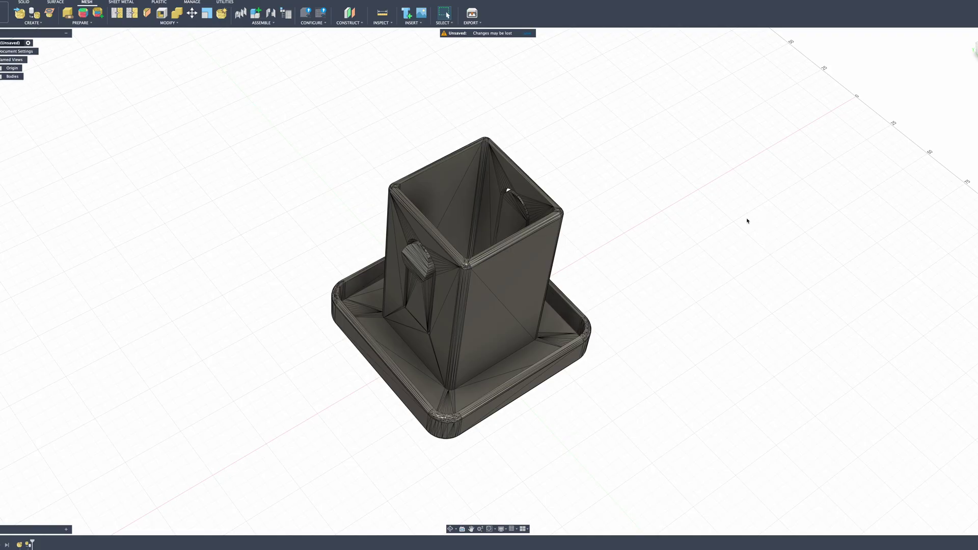
{"action": "middle_click_drag", "start_coordinate": [737, 287], "coordinate": [696, 199], "text": "shift"}
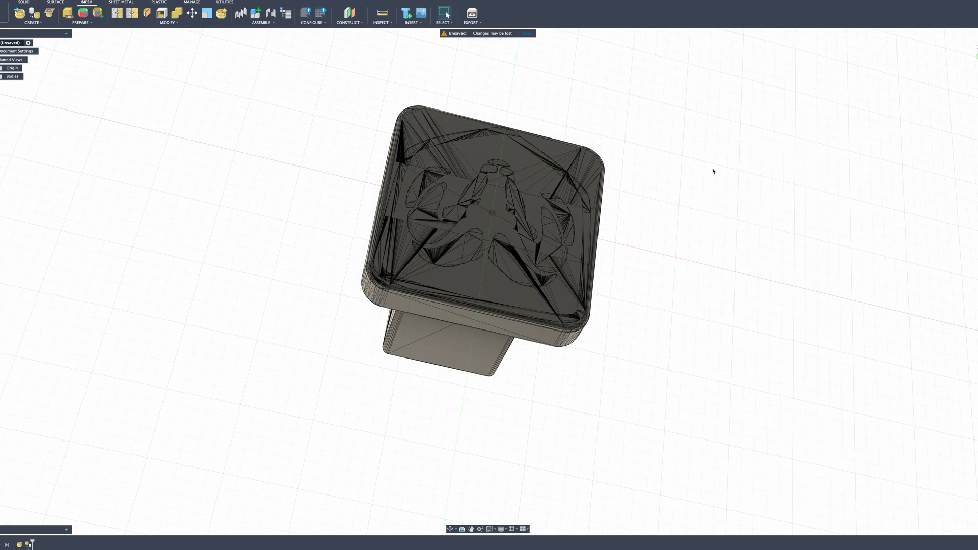
{"action": "middle_click_drag", "start_coordinate": [710, 175], "coordinate": [706, 258], "text": "shift"}
{"action": "scroll", "coordinate": [586, 300], "scroll_direction": "down", "scroll_amount": 2}
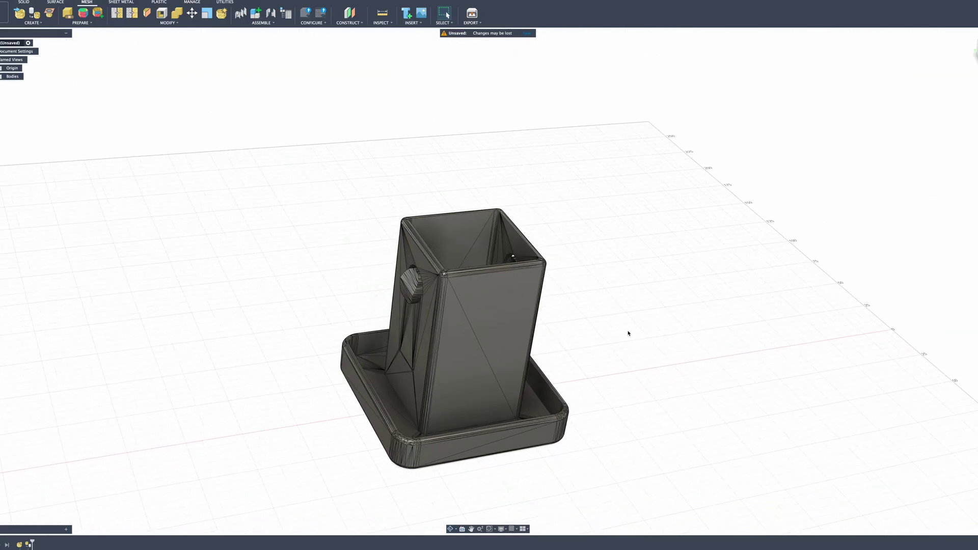
{"action": "middle_click_drag", "start_coordinate": [629, 334], "coordinate": [628, 368], "text": "shift"}
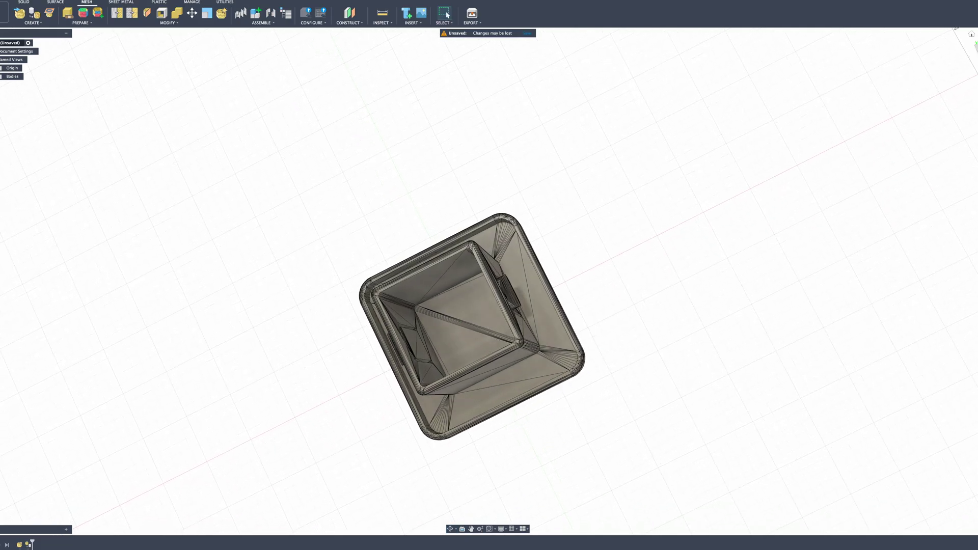
{"action": "left_click", "coordinate": [974, 51]}
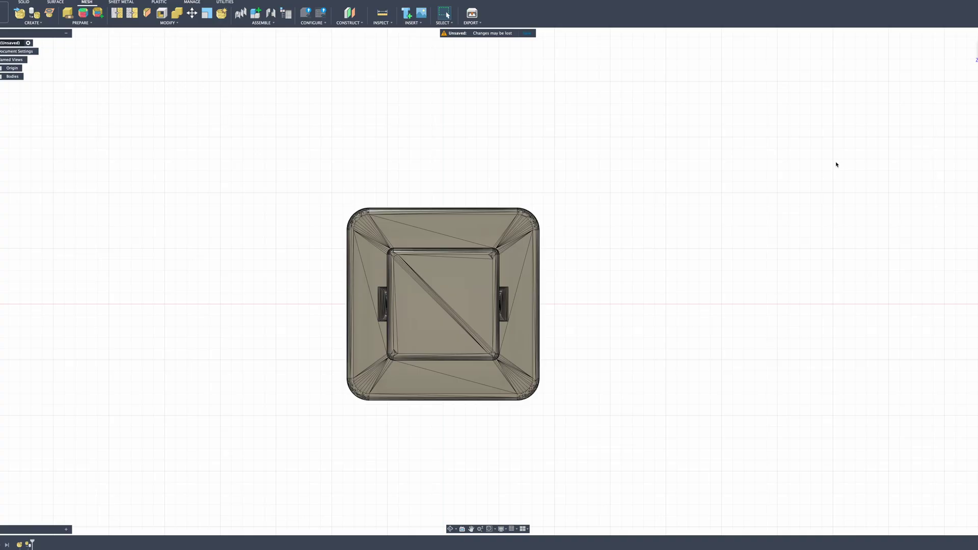
Delete the stray triangle faces on the inner floor and right slope, ending in Top view
{"action": "left_click", "coordinate": [464, 286]}
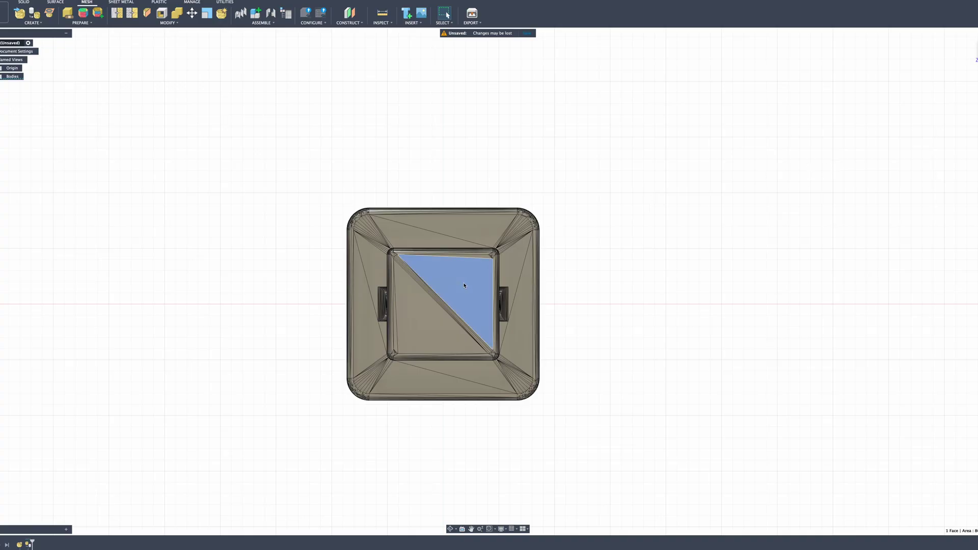
{"action": "key", "text": "Delete"}
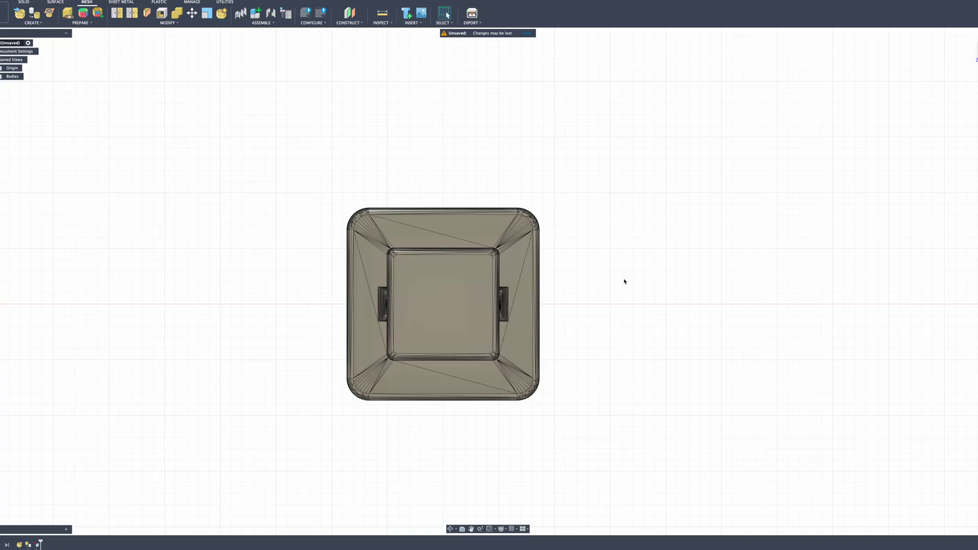
{"action": "mouse_move", "coordinate": [636, 333]}
{"action": "middle_mouse_down", "text": "shift"}
{"action": "mouse_move", "coordinate": [644, 312]}
{"action": "mouse_move", "coordinate": [636, 329]}
{"action": "middle_mouse_up", "text": "shift"}
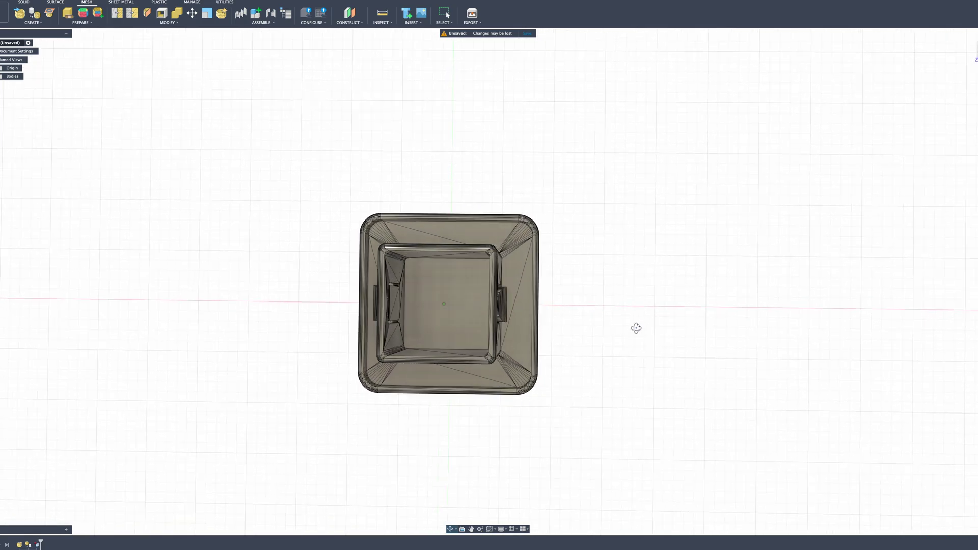
{"action": "left_click", "coordinate": [511, 268]}
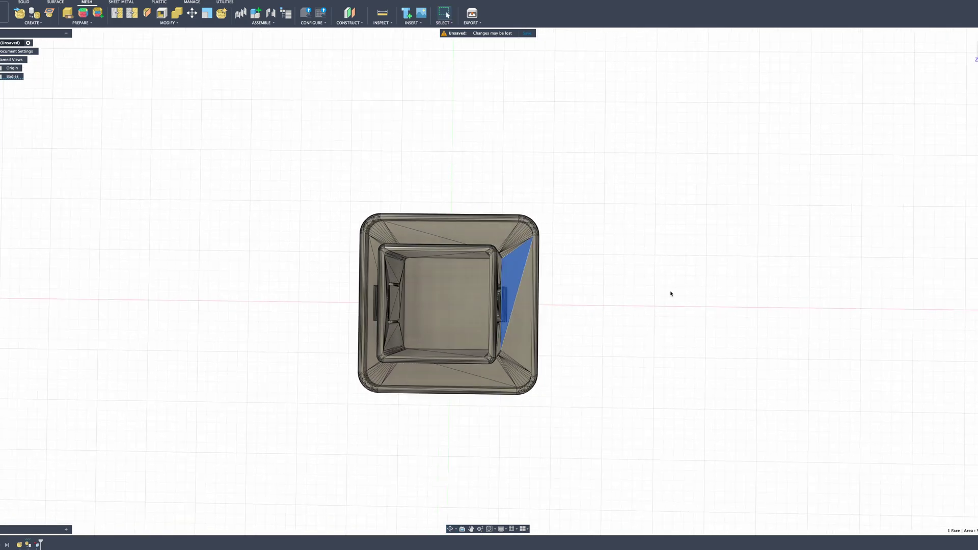
{"action": "key", "text": "Delete"}
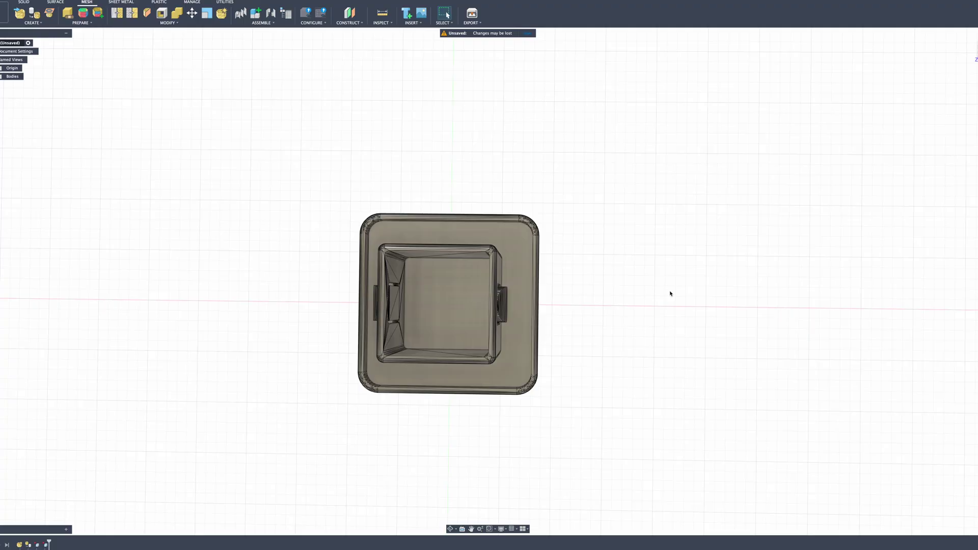
{"action": "mouse_move", "coordinate": [658, 286]}
{"action": "middle_mouse_down", "text": "shift"}
{"action": "mouse_move", "coordinate": [657, 277]}
{"action": "mouse_move", "coordinate": [659, 297]}
{"action": "middle_mouse_up", "text": "shift"}
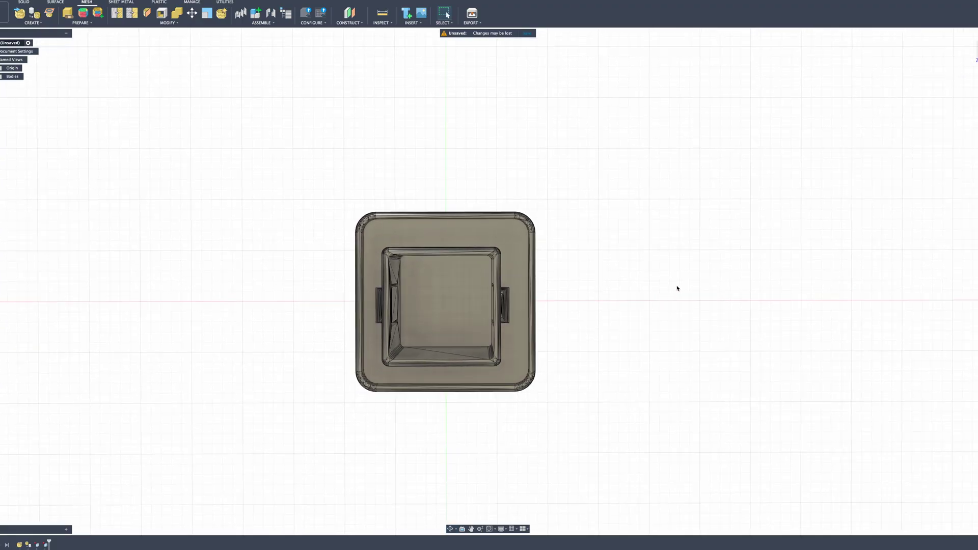
{"action": "left_click", "coordinate": [972, 65]}
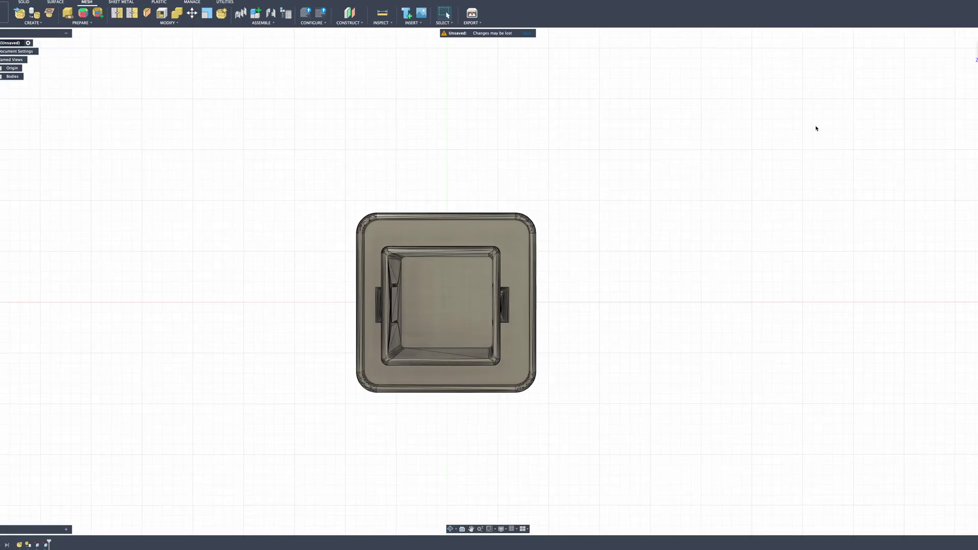
Start a new sketch on the cover's inner floor face
{"action": "left_click", "coordinate": [55, 2]}
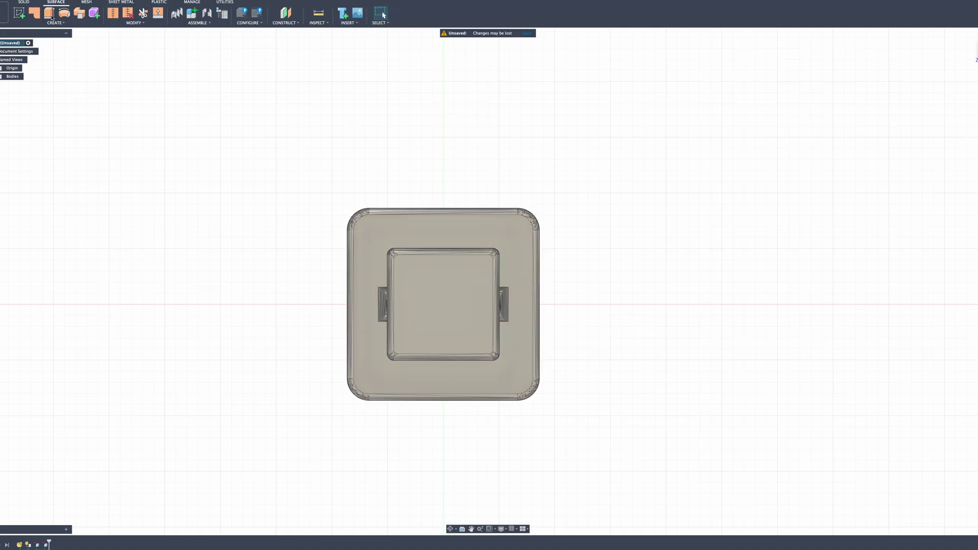
{"action": "left_click", "coordinate": [24, 2]}
{"action": "left_click", "coordinate": [20, 14]}
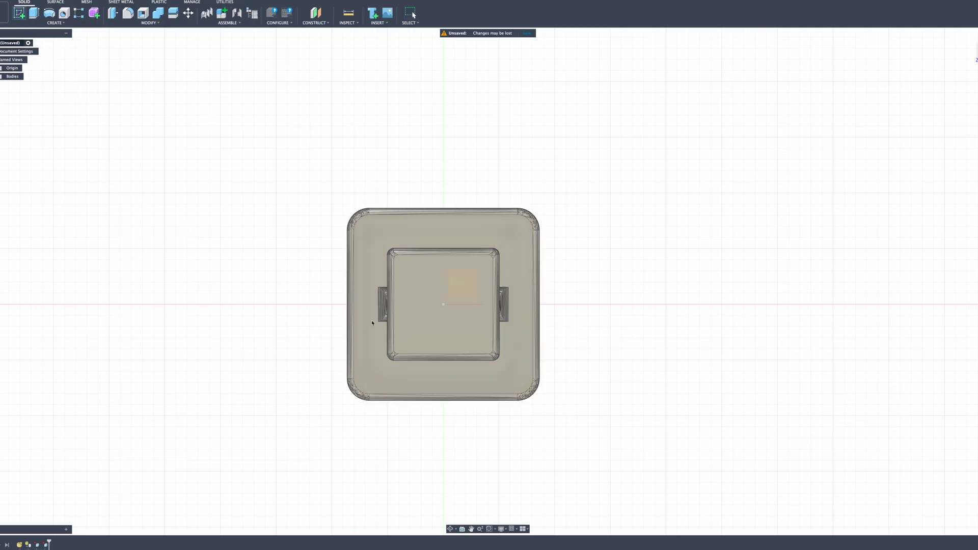
{"action": "left_click", "coordinate": [457, 323]}
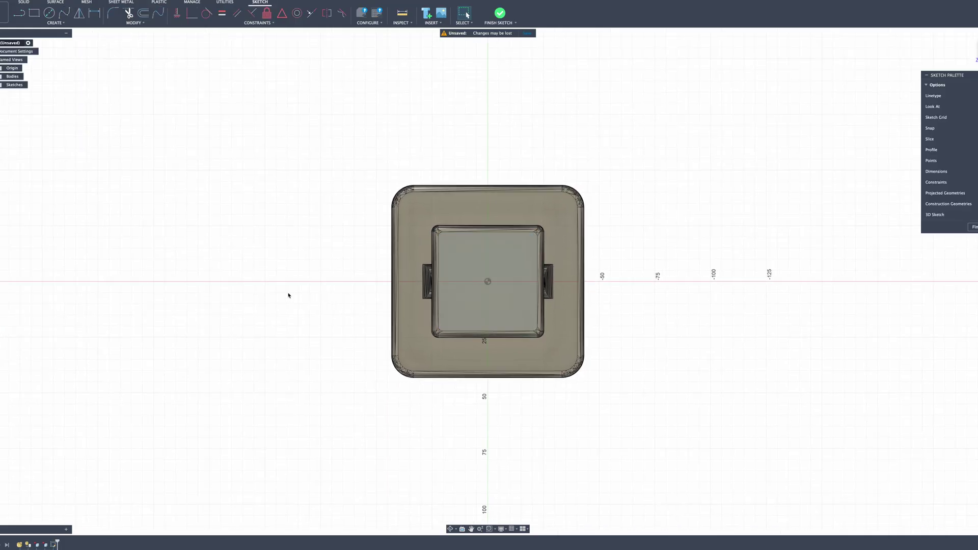
Draw a roughly 45 mm corner-to-corner rectangle over the shank's square opening
{"action": "left_click", "coordinate": [34, 14]}
{"action": "left_click", "coordinate": [439, 232]}
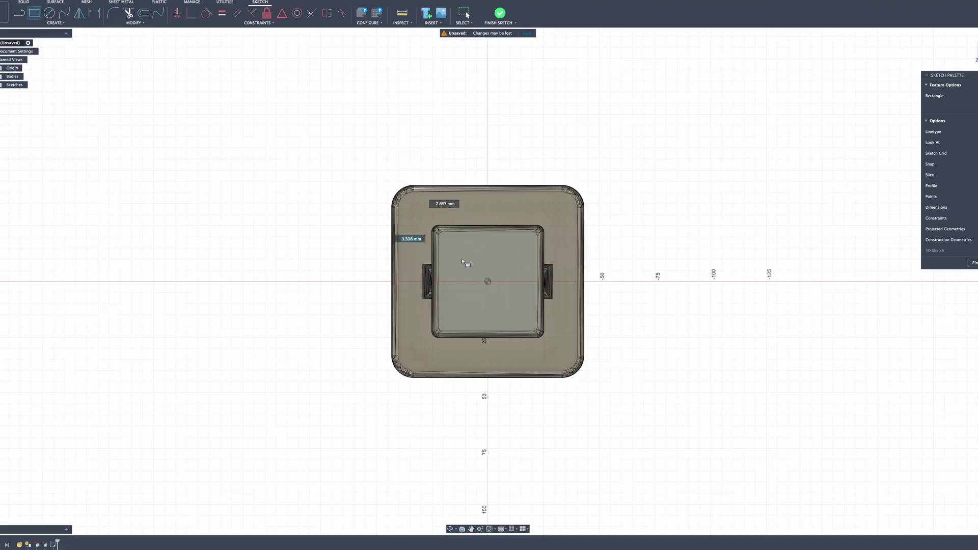
{"action": "left_click", "coordinate": [540, 335]}
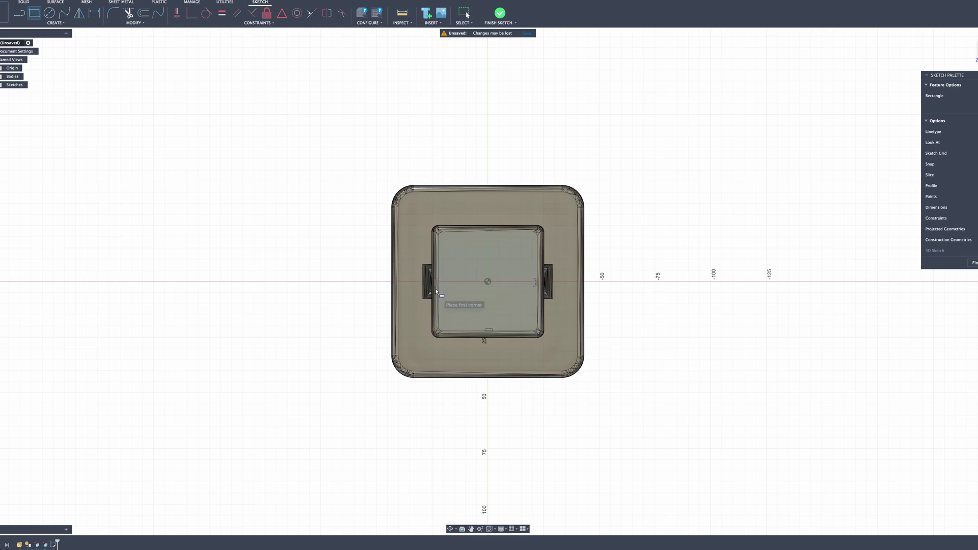
{"action": "scroll", "coordinate": [441, 286], "scroll_direction": "up", "scroll_amount": 3}
Exit the Rectangle tool and select the inner square's left, right, top and bottom lines plus its profile
{"action": "scroll", "coordinate": [442, 286], "scroll_direction": "up", "scroll_amount": 2}
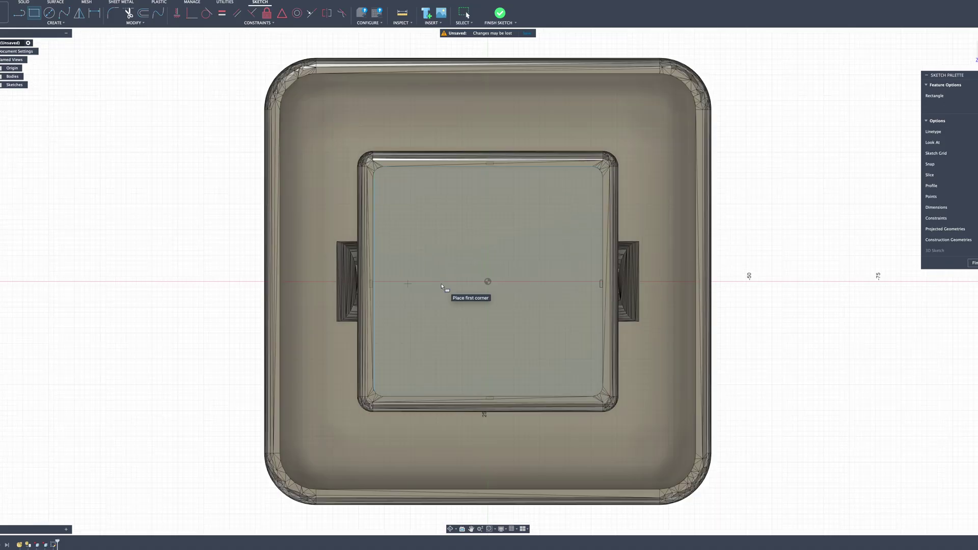
{"action": "scroll", "coordinate": [441, 286], "scroll_direction": "up", "scroll_amount": 3}
{"action": "key", "text": "Escape"}
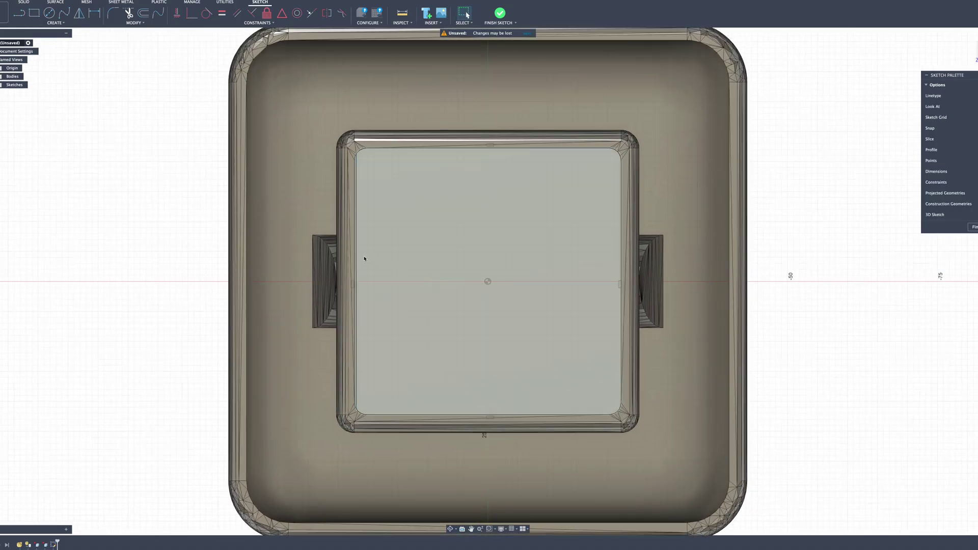
{"action": "left_click", "coordinate": [351, 250]}
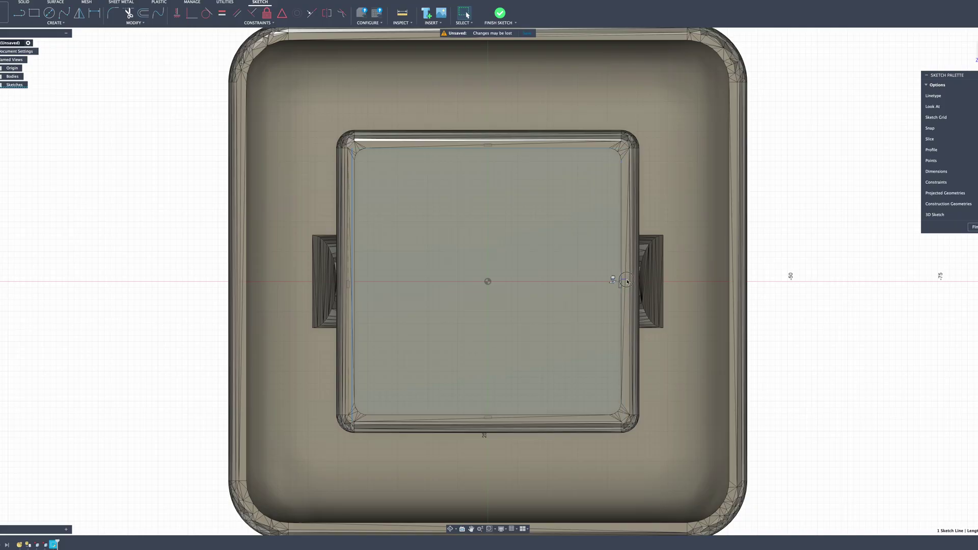
{"action": "left_click", "coordinate": [623, 272], "text": "shift"}
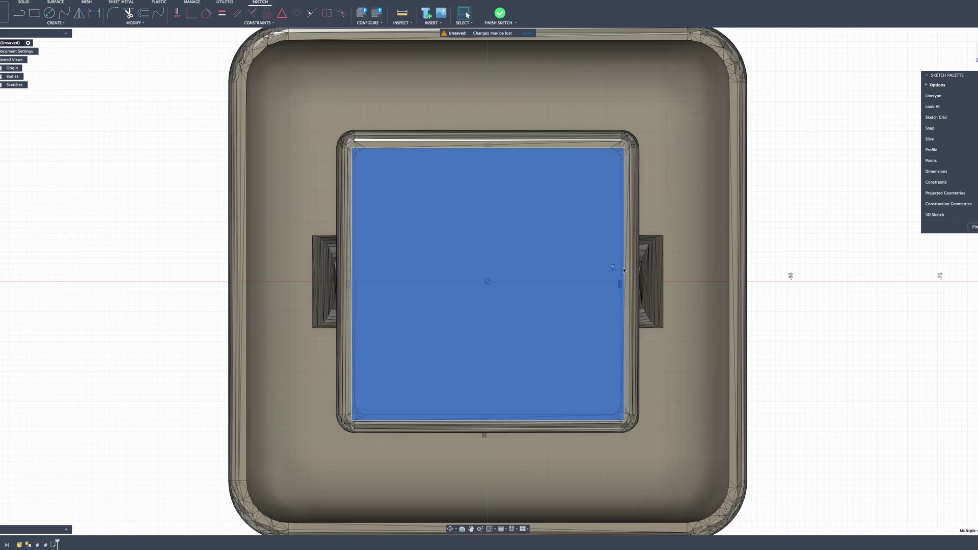
{"action": "left_click", "coordinate": [624, 270], "text": "shift"}
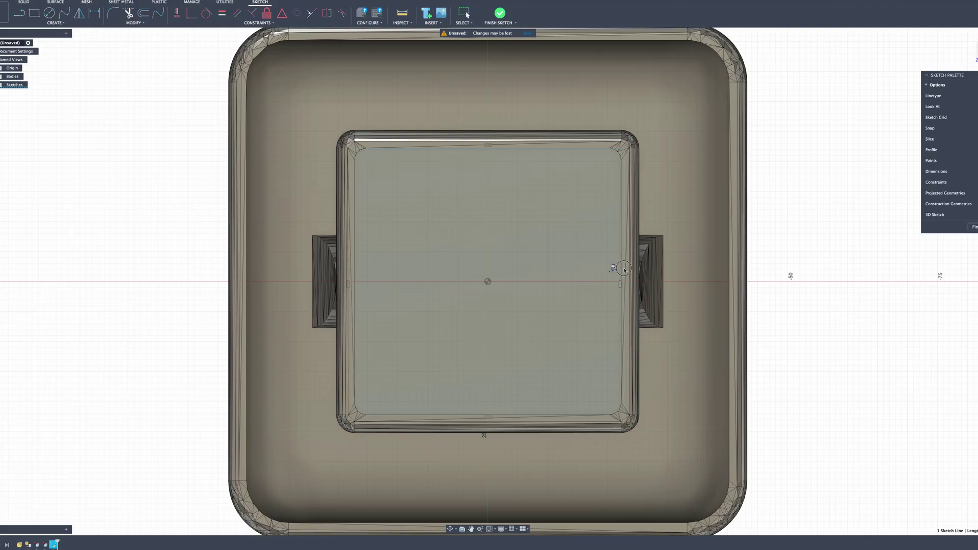
{"action": "left_click", "coordinate": [526, 148]}
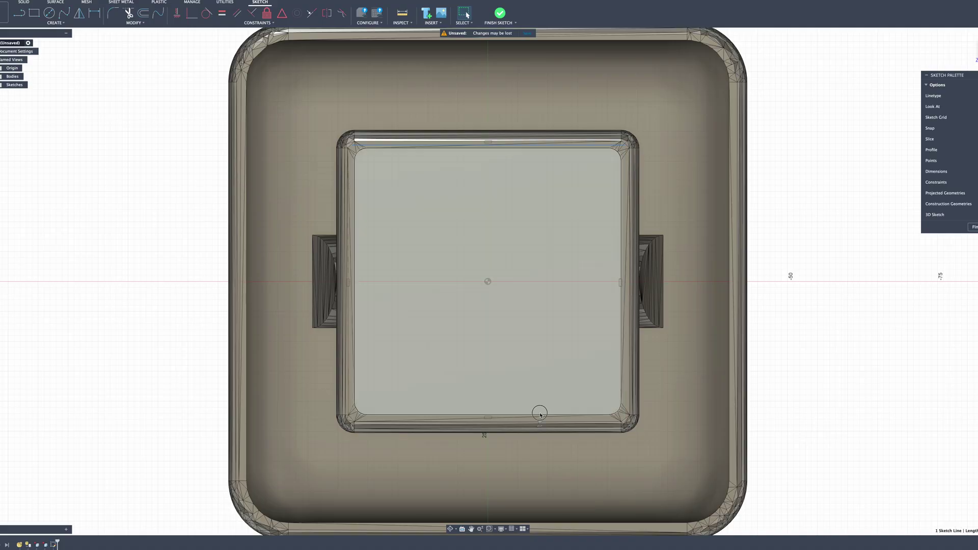
{"action": "left_click", "coordinate": [540, 414]}
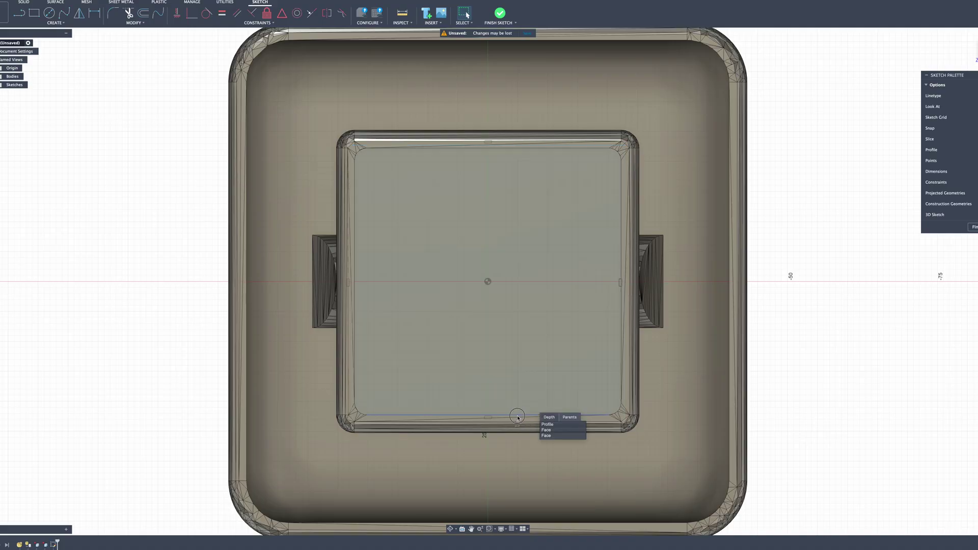
{"action": "left_click", "coordinate": [519, 392]}
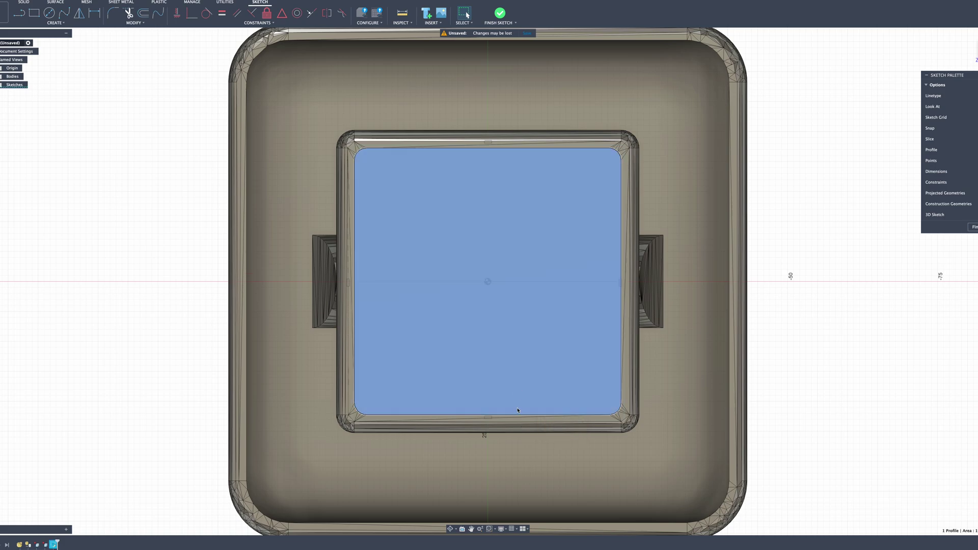
{"action": "left_click", "coordinate": [536, 421]}
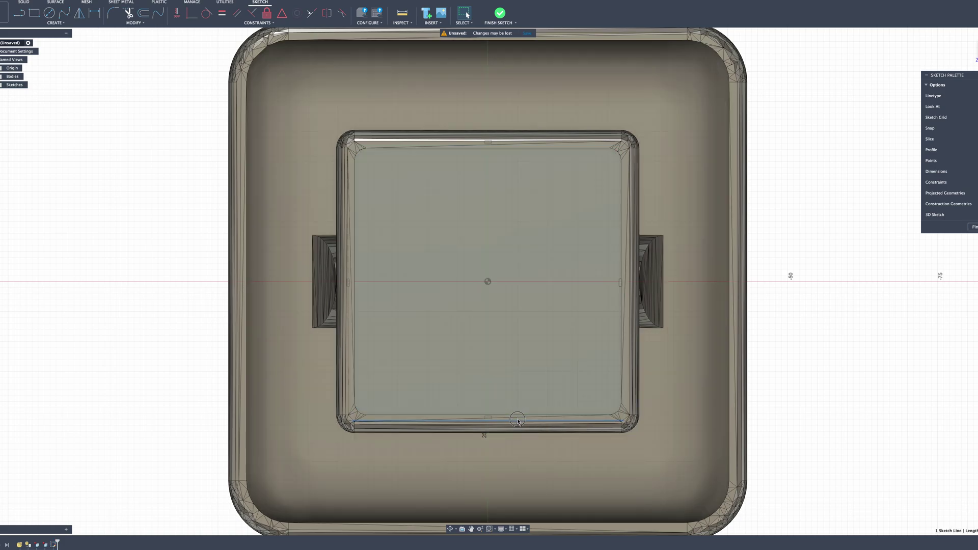
{"action": "left_click", "coordinate": [516, 407]}
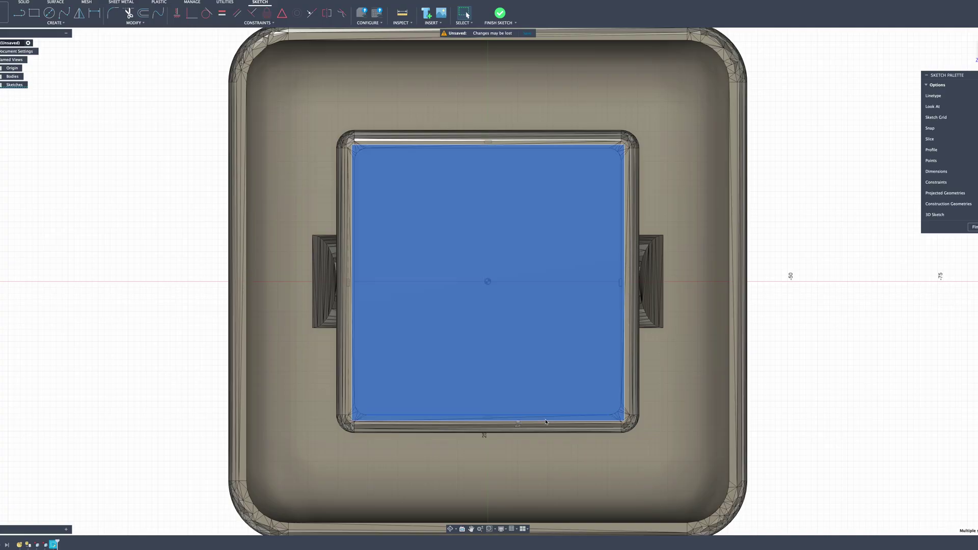
{"action": "left_click", "coordinate": [518, 402], "text": "shift"}
Offset the inner square outline 3 mm inward
{"action": "left_click", "coordinate": [143, 12]}
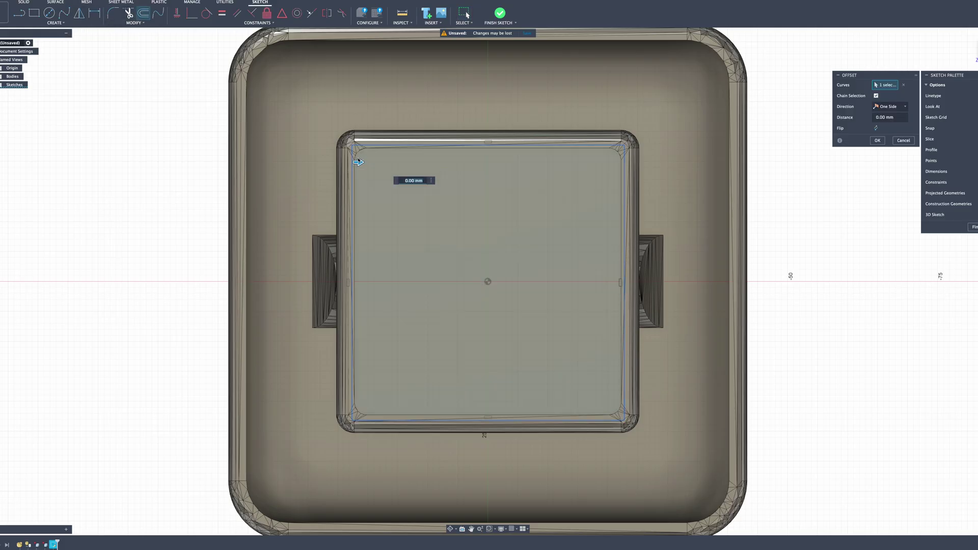
{"action": "left_click_drag", "start_coordinate": [359, 163], "coordinate": [373, 163]}
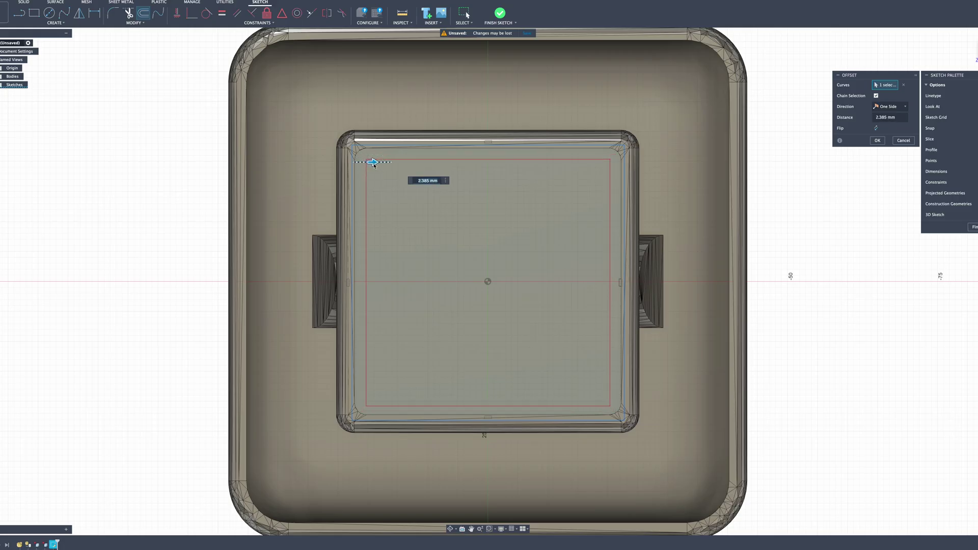
{"action": "type", "text": "5"}
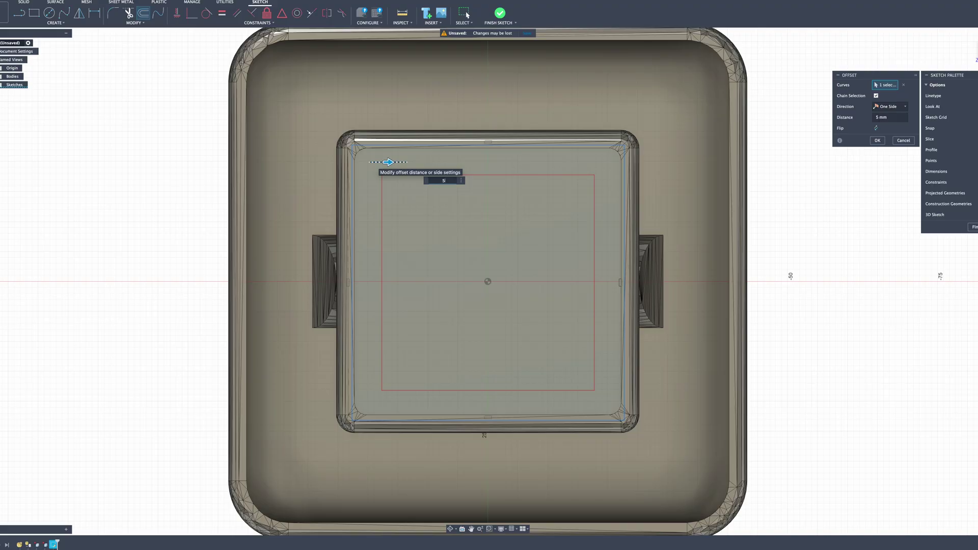
{"action": "type", "text": "3"}
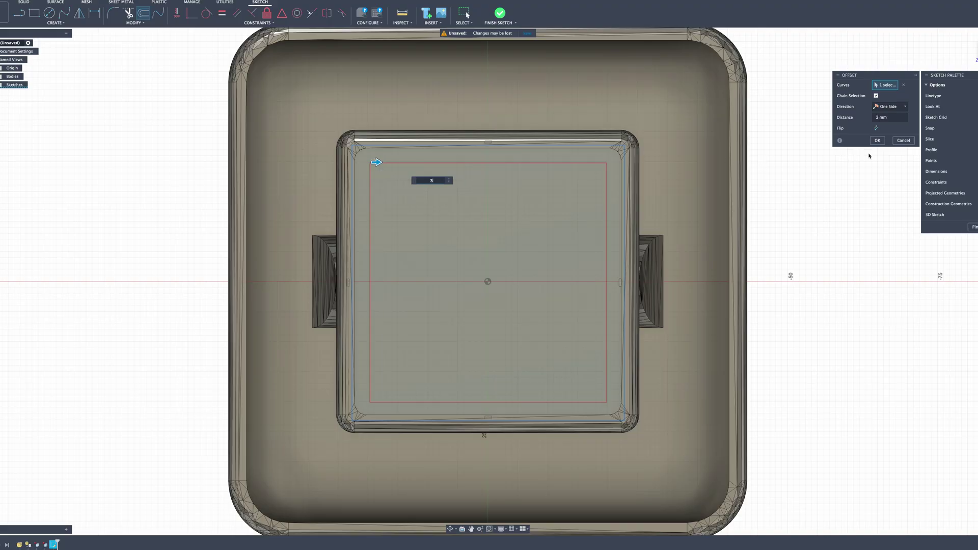
{"action": "left_click", "coordinate": [877, 141]}
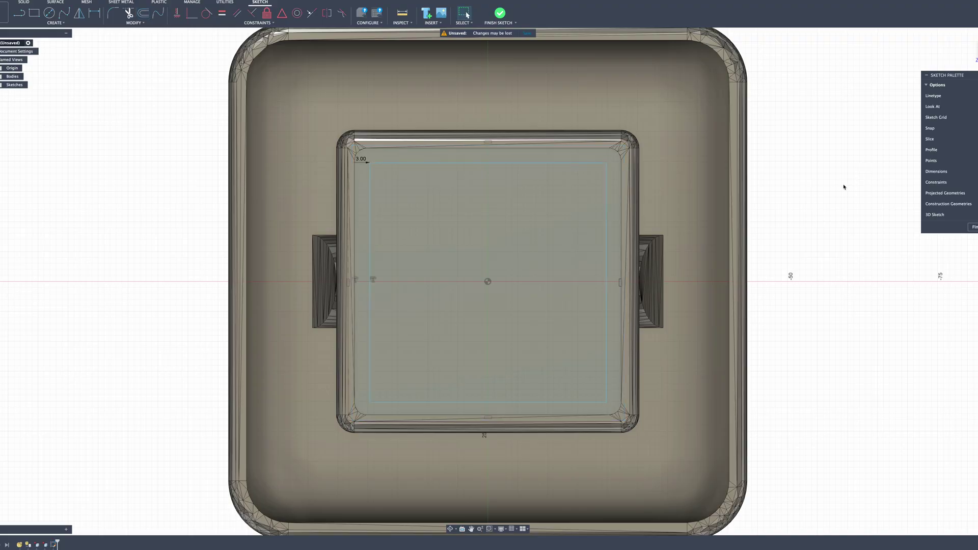
Extrude the 3 mm ring profile 85 mm upward, joined to the cover body
{"action": "left_click", "coordinate": [576, 158]}
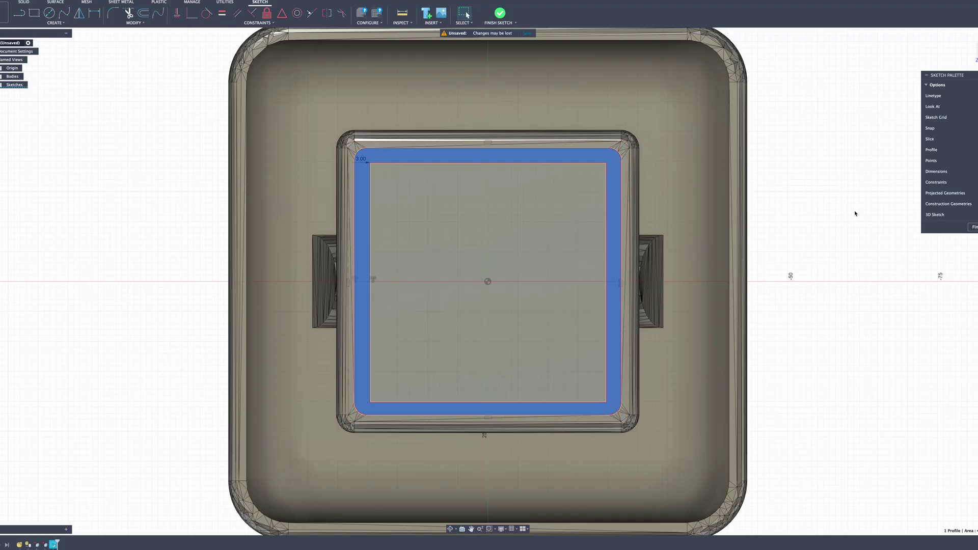
{"action": "key", "text": "F5"}
{"action": "key", "text": "F5"}
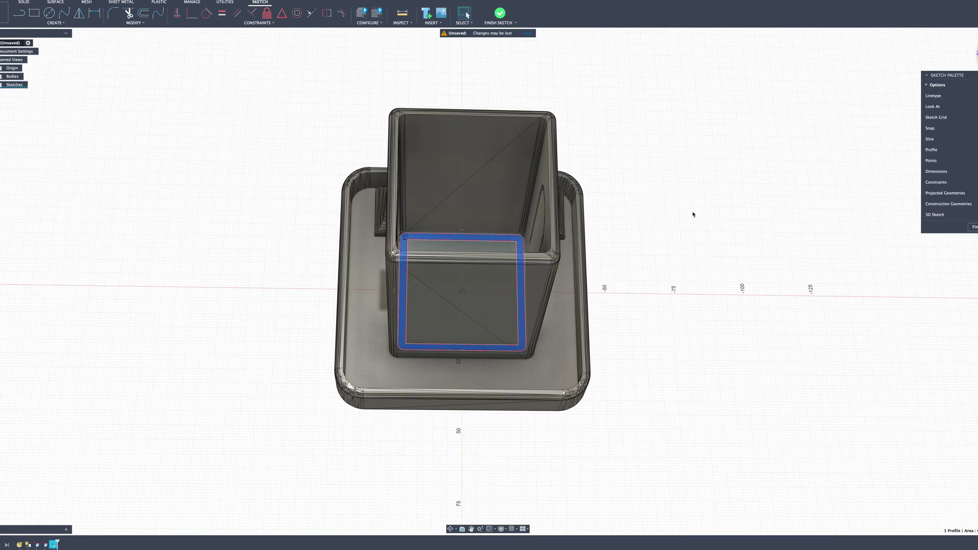
{"action": "key", "text": "e"}
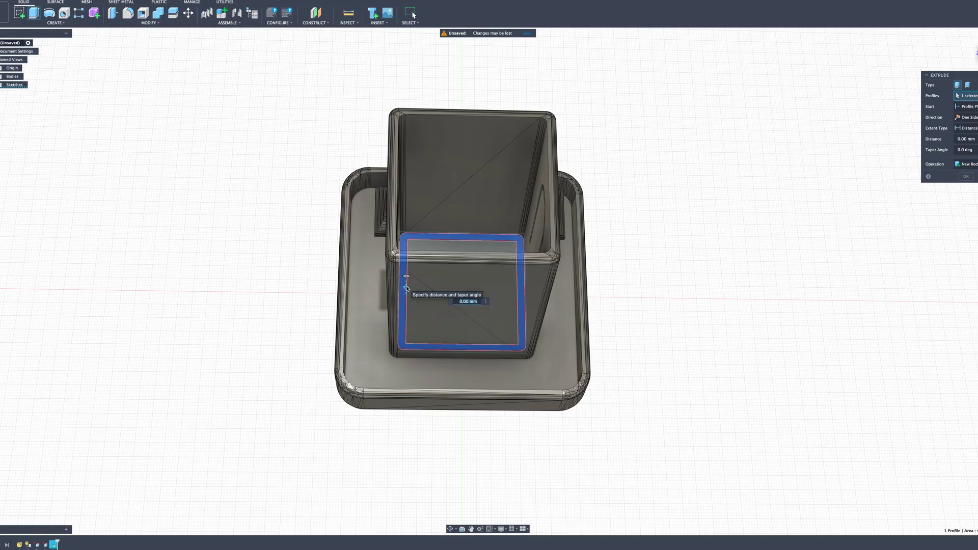
{"action": "left_click_drag", "start_coordinate": [407, 287], "coordinate": [407, 204]}
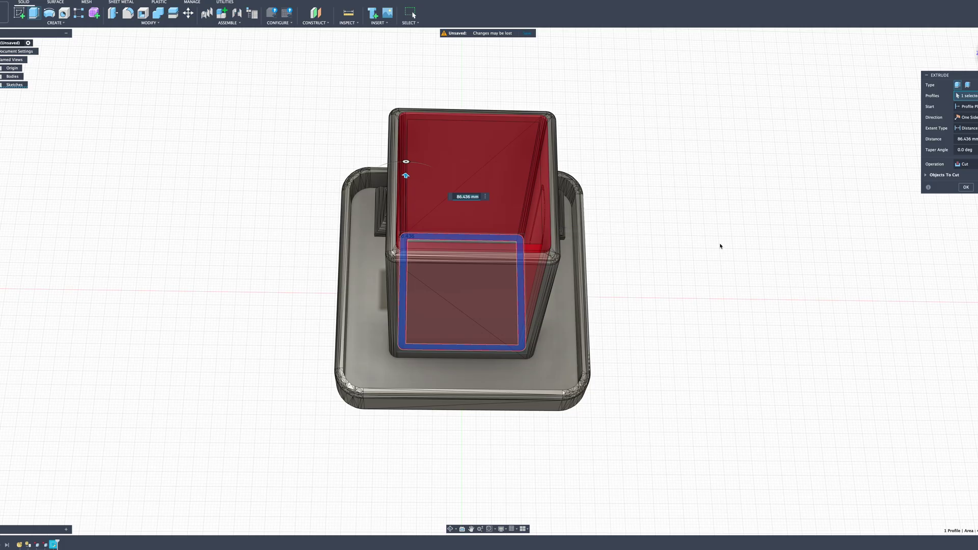
{"action": "left_click", "coordinate": [968, 170]}
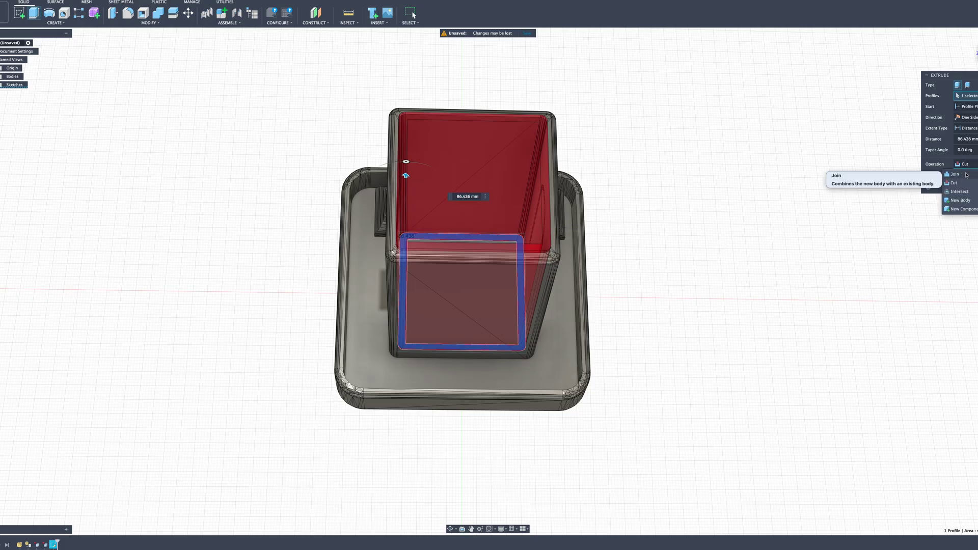
{"action": "left_click", "coordinate": [956, 175]}
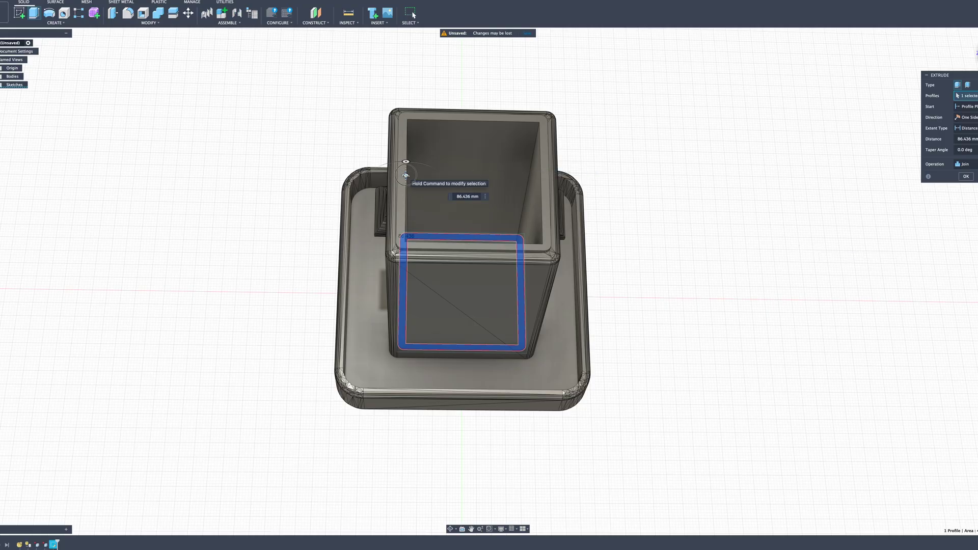
{"action": "left_click_drag", "start_coordinate": [406, 176], "coordinate": [407, 178]}
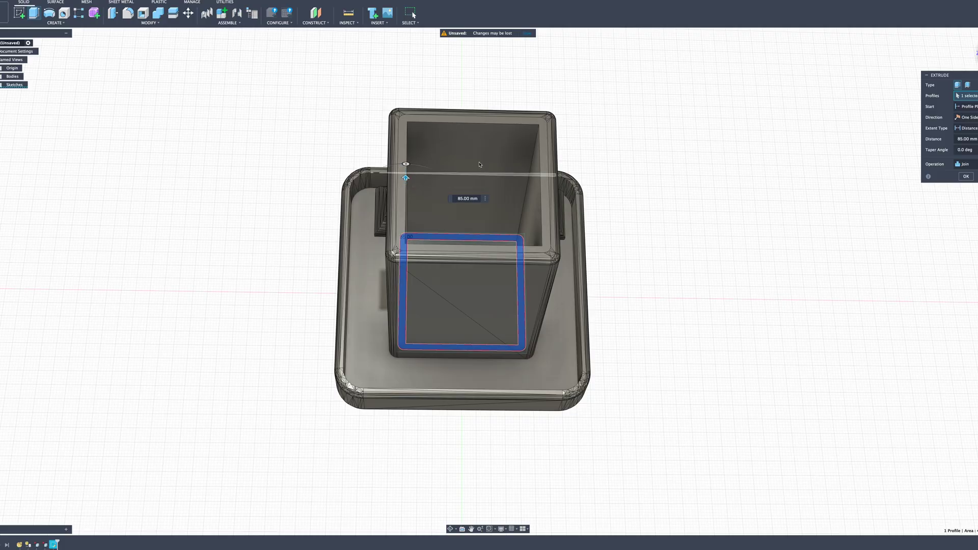
{"action": "left_click", "coordinate": [966, 177]}
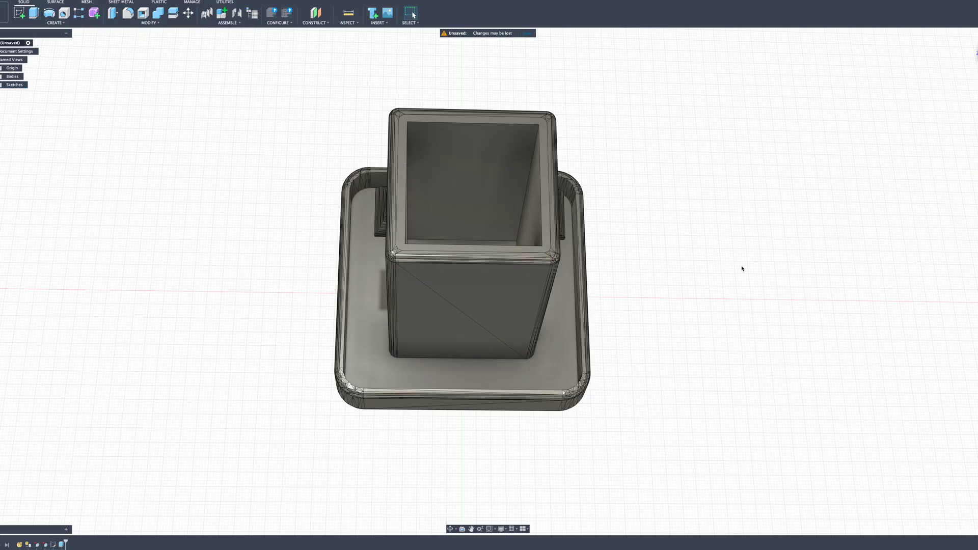
{"action": "mouse_move", "coordinate": [727, 271]}
{"action": "middle_mouse_down", "text": "shift"}
{"action": "mouse_move", "coordinate": [751, 275]}
{"action": "mouse_move", "coordinate": [706, 277]}
{"action": "mouse_move", "coordinate": [744, 278]}
{"action": "middle_mouse_up", "text": "shift"}
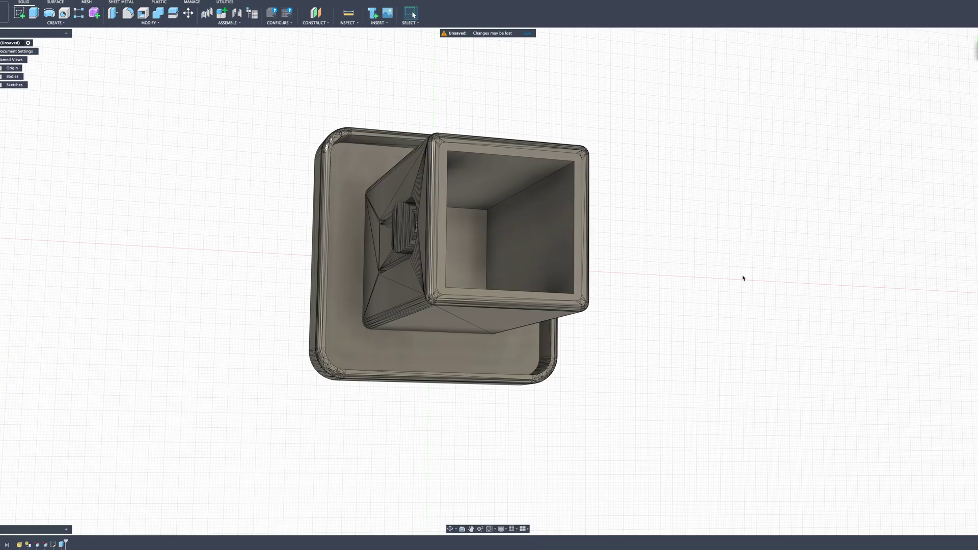
Orbit to face the shank side with the U-shaped tab slot
{"action": "middle_click_drag", "start_coordinate": [730, 305], "coordinate": [769, 311], "text": "shift"}
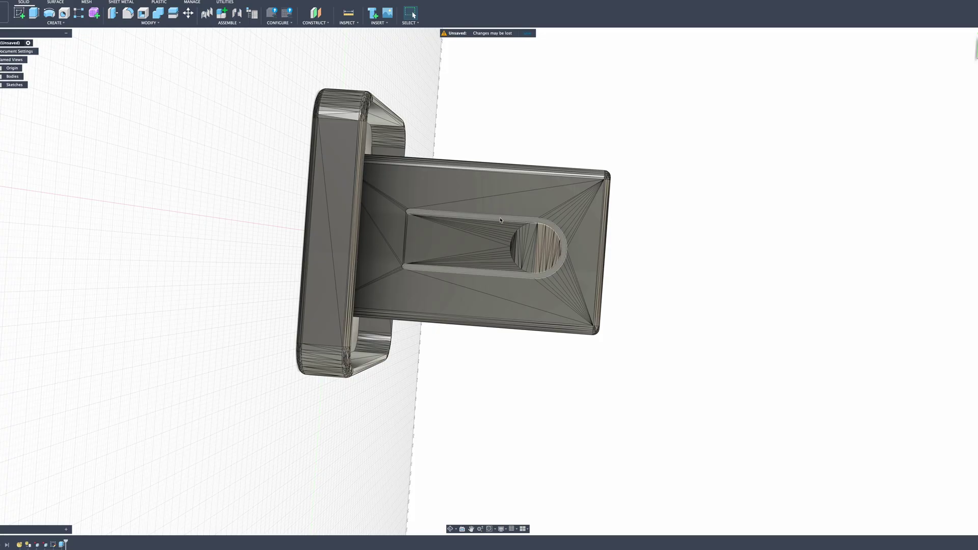
Cut the U-shaped slot outline through the wall with a -124 mm extrude
{"action": "left_click", "coordinate": [501, 220]}
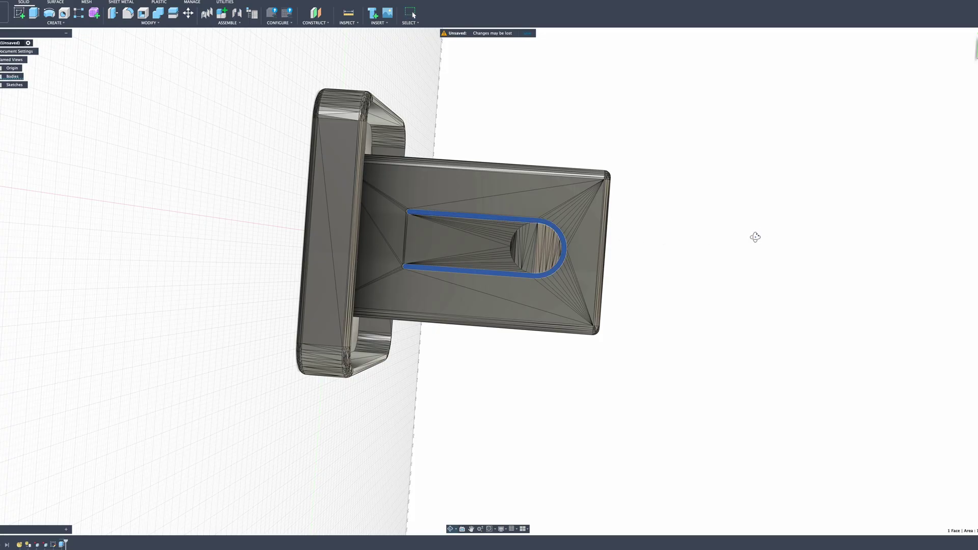
{"action": "middle_click_drag", "start_coordinate": [756, 236], "coordinate": [734, 249], "text": "shift"}
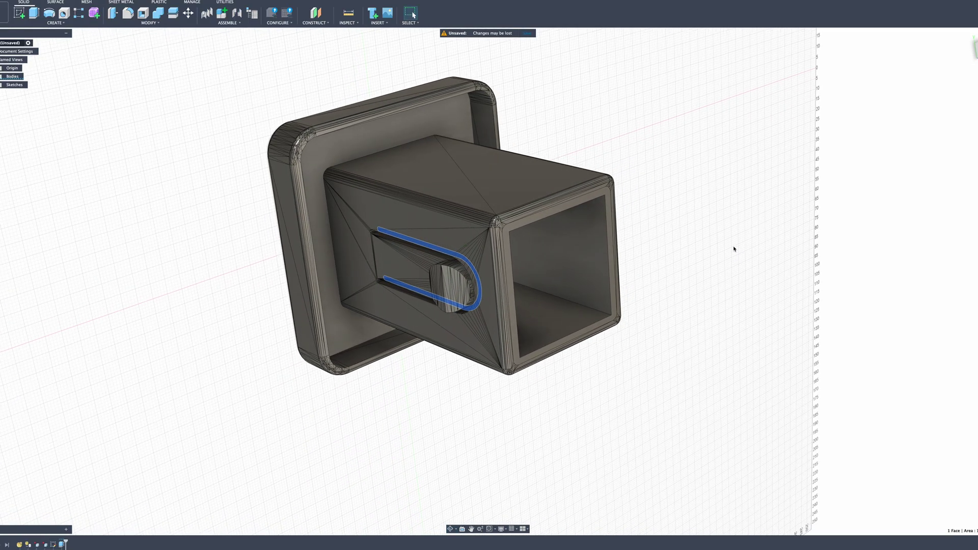
{"action": "key", "text": "e"}
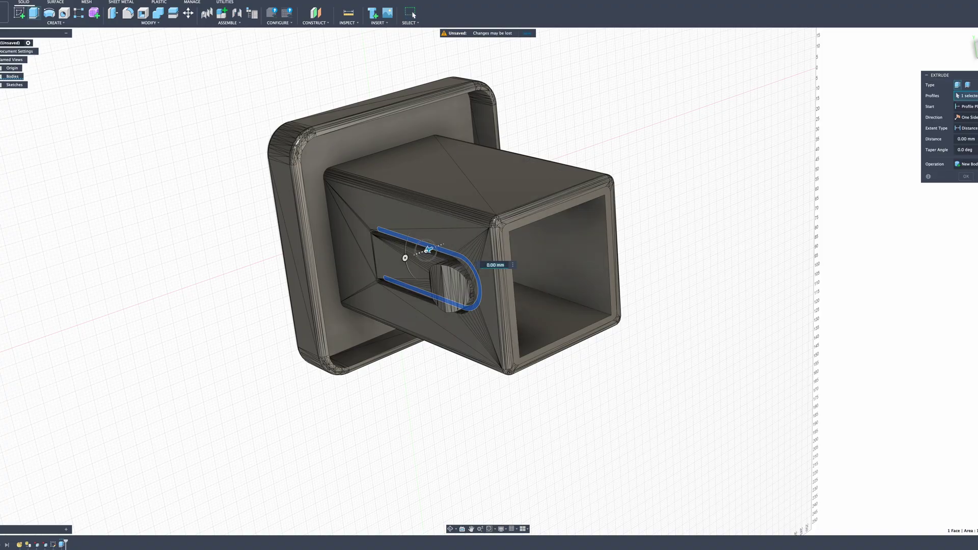
{"action": "left_click_drag", "start_coordinate": [428, 250], "coordinate": [706, 186]}
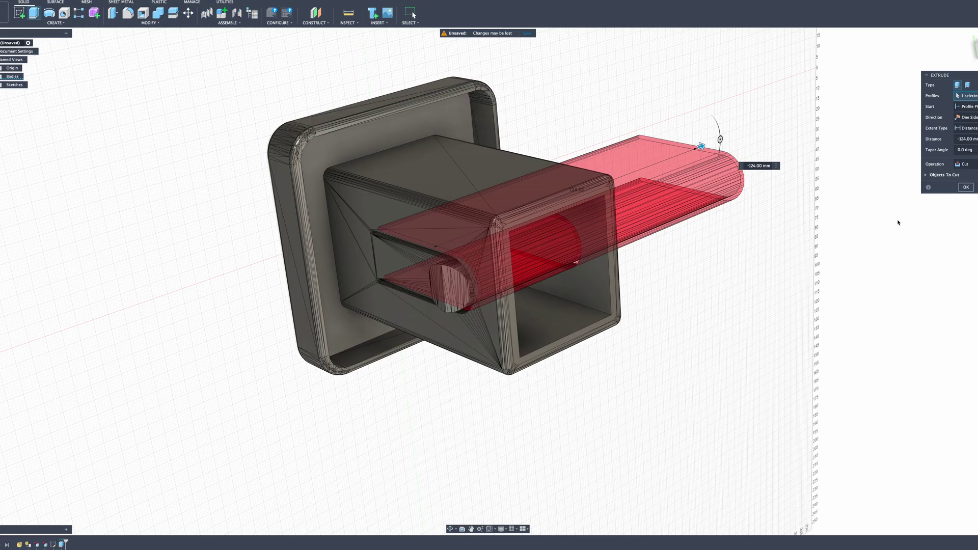
{"action": "left_click", "coordinate": [965, 189]}
{"action": "mouse_move", "coordinate": [739, 284]}
{"action": "middle_mouse_down", "text": "shift"}
{"action": "mouse_move", "coordinate": [729, 266]}
{"action": "mouse_move", "coordinate": [681, 265]}
{"action": "mouse_move", "coordinate": [656, 276]}
{"action": "mouse_move", "coordinate": [735, 276]}
{"action": "mouse_move", "coordinate": [699, 267]}
{"action": "mouse_move", "coordinate": [710, 248]}
{"action": "mouse_move", "coordinate": [701, 275]}
{"action": "mouse_move", "coordinate": [727, 275]}
{"action": "middle_mouse_up", "text": "shift"}
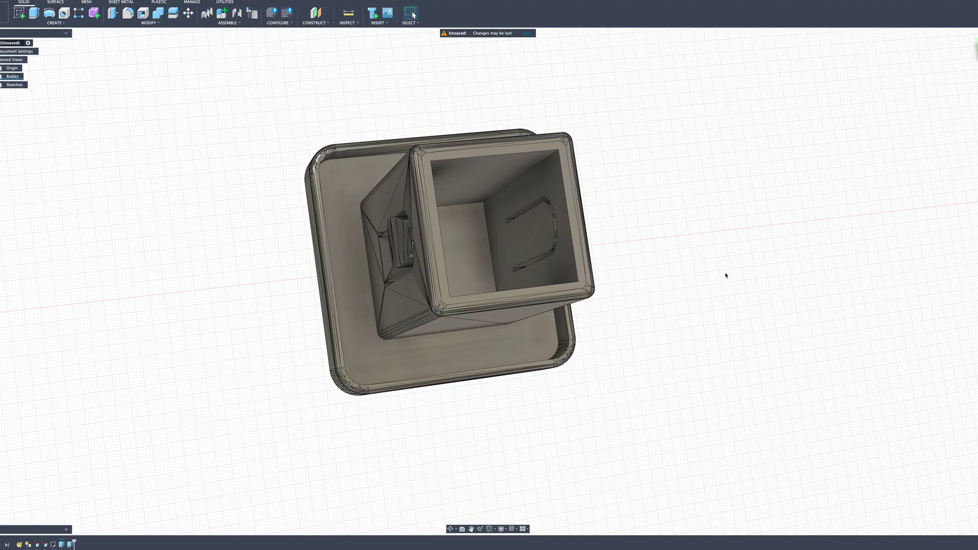
{"action": "middle_click_drag", "start_coordinate": [726, 275], "coordinate": [762, 243], "text": "shift"}
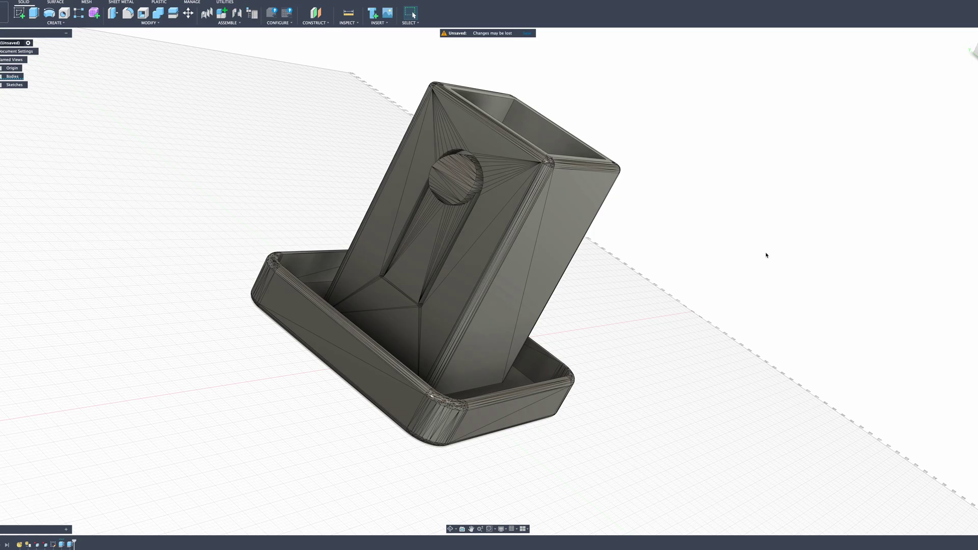
{"action": "middle_click_drag", "start_coordinate": [793, 247], "coordinate": [730, 250], "text": "shift"}
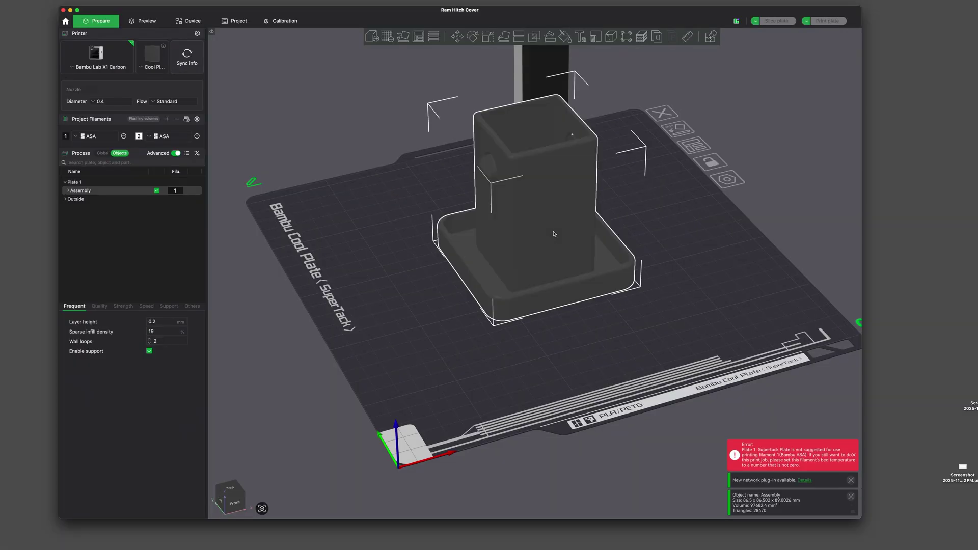
Split the assembly into separate Hitch Cover and Ram objects
{"action": "left_click_drag", "start_coordinate": [396, 287], "coordinate": [418, 286]}
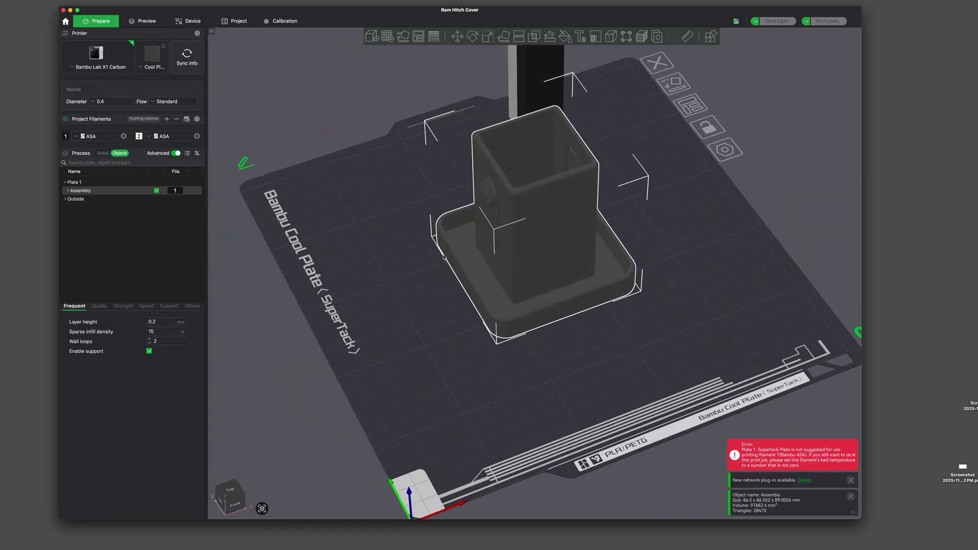
{"action": "left_click", "coordinate": [392, 272]}
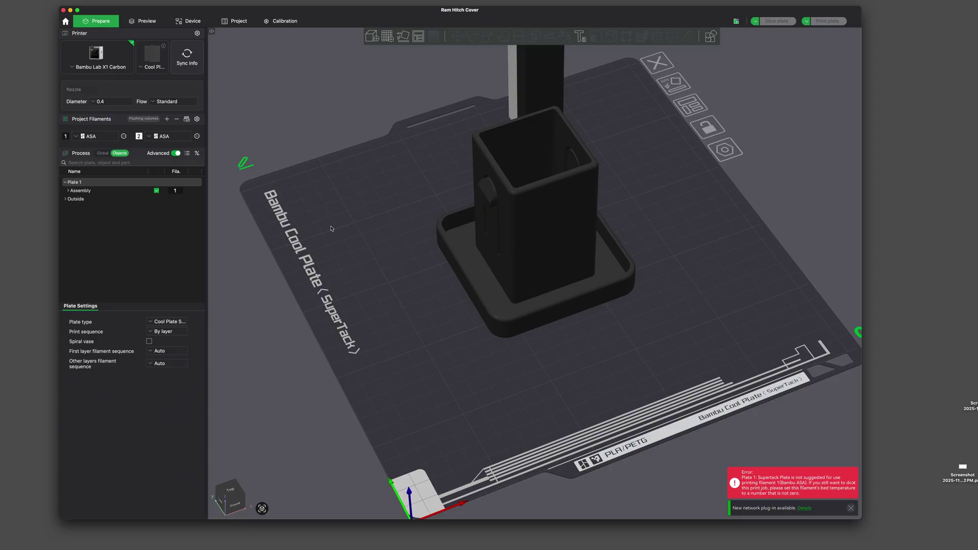
{"action": "right_click", "coordinate": [534, 245]}
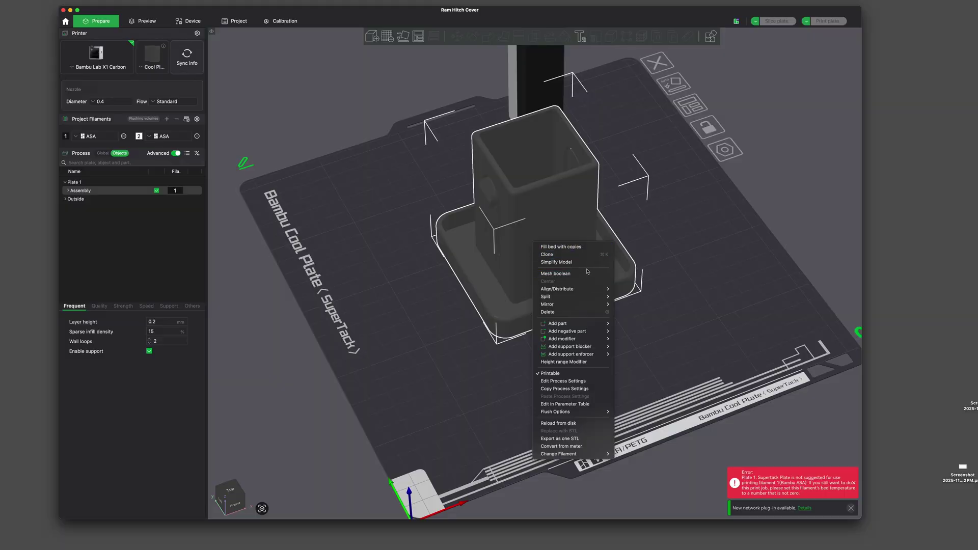
{"action": "left_click", "coordinate": [611, 158]}
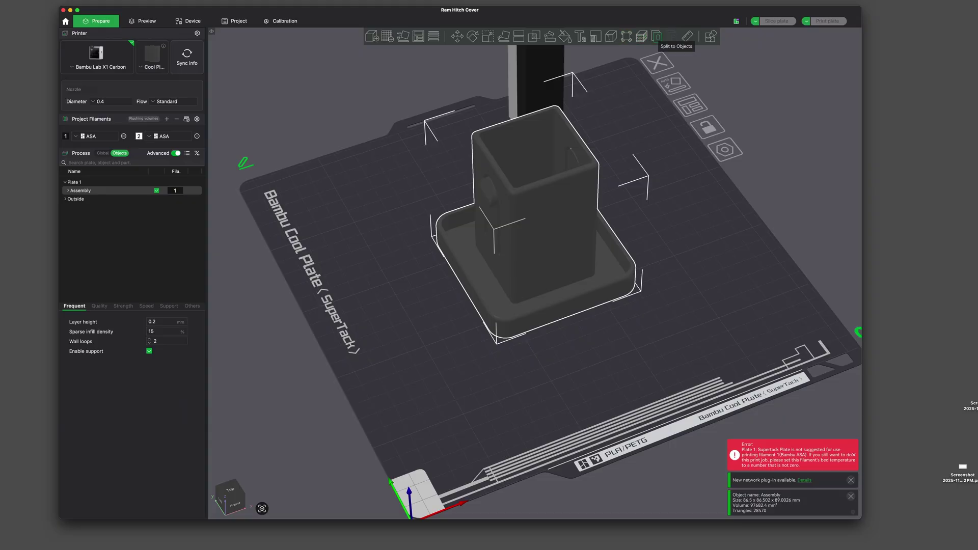
{"action": "left_click", "coordinate": [657, 36]}
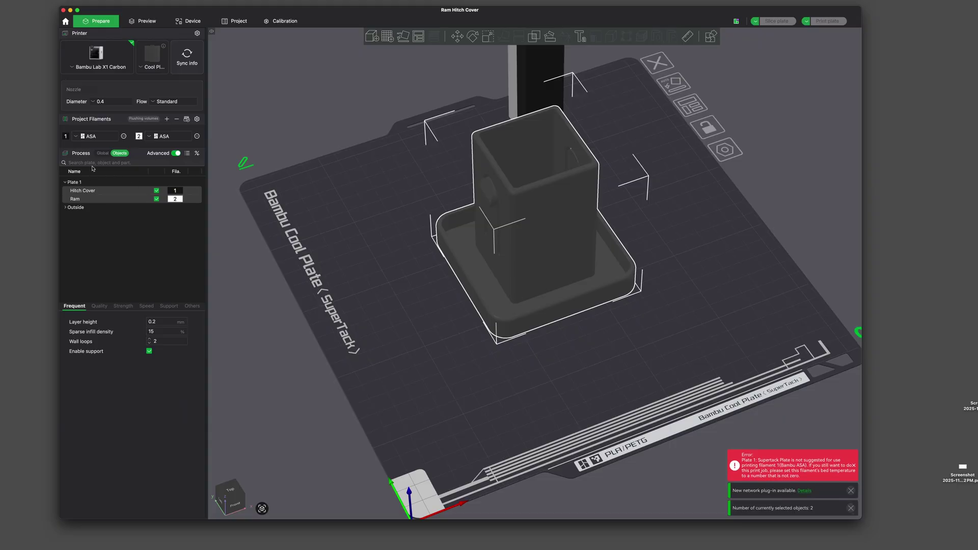
{"action": "left_click", "coordinate": [103, 154]}
{"action": "left_click", "coordinate": [119, 155]}
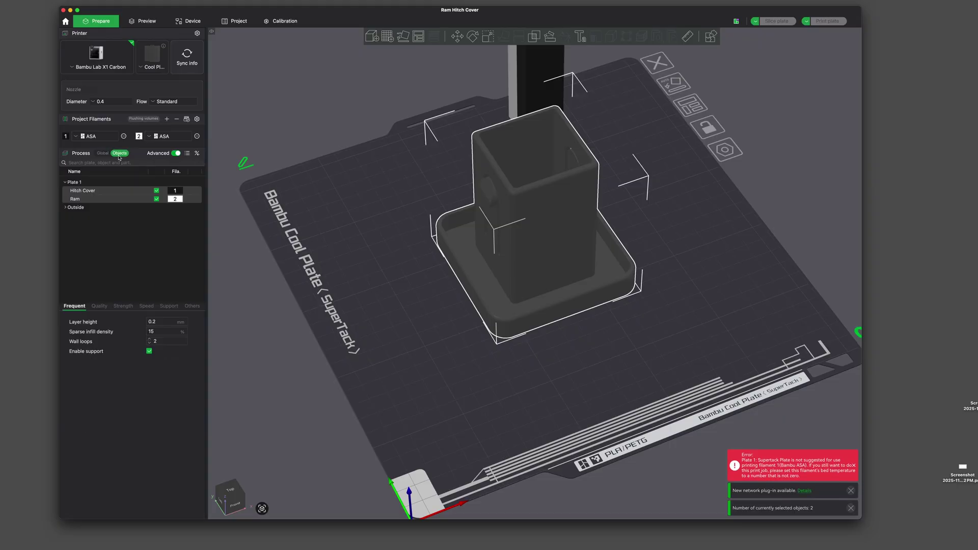
Delete the Hitch Cover object, leaving only the Ram logo on the plate
{"action": "left_click", "coordinate": [97, 199]}
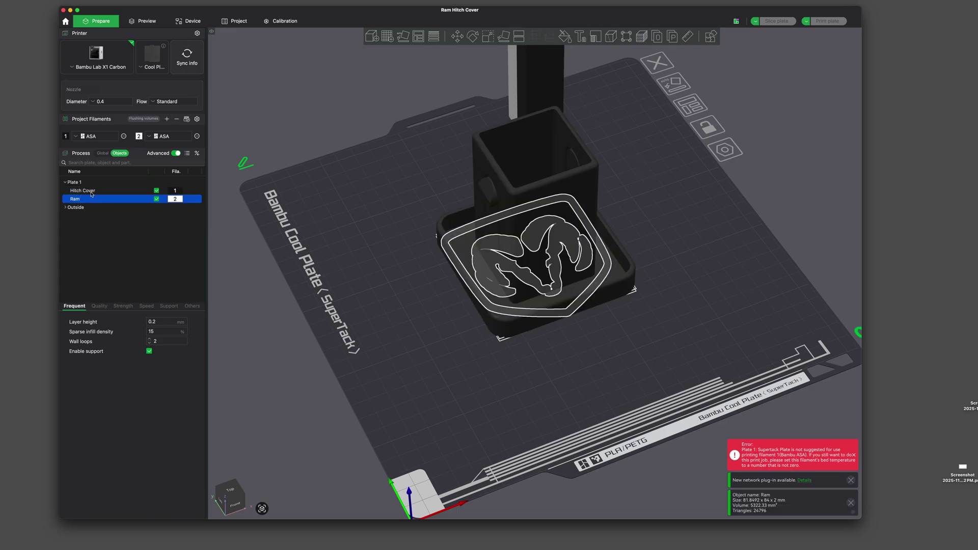
{"action": "left_click", "coordinate": [92, 192]}
{"action": "key", "text": "Delete"}
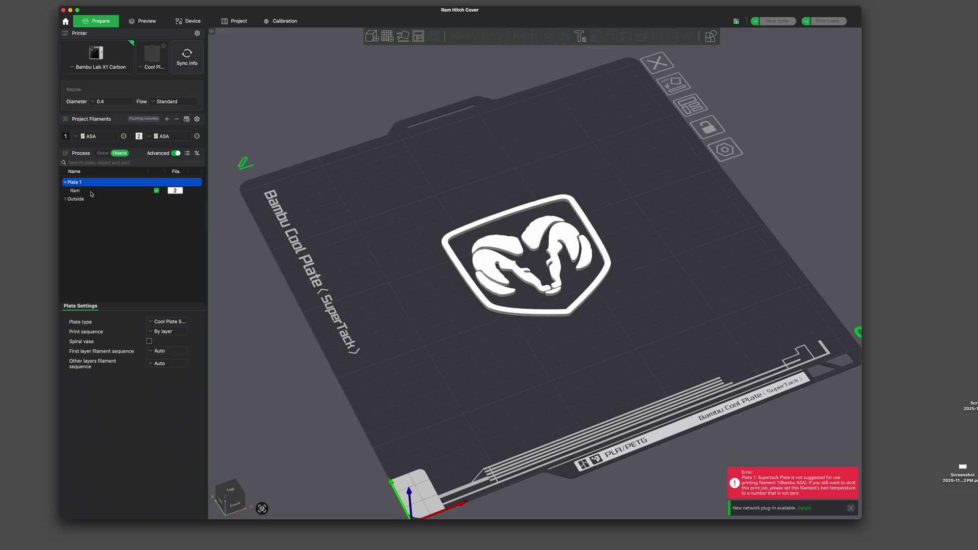
{"action": "key", "text": "super+a"}
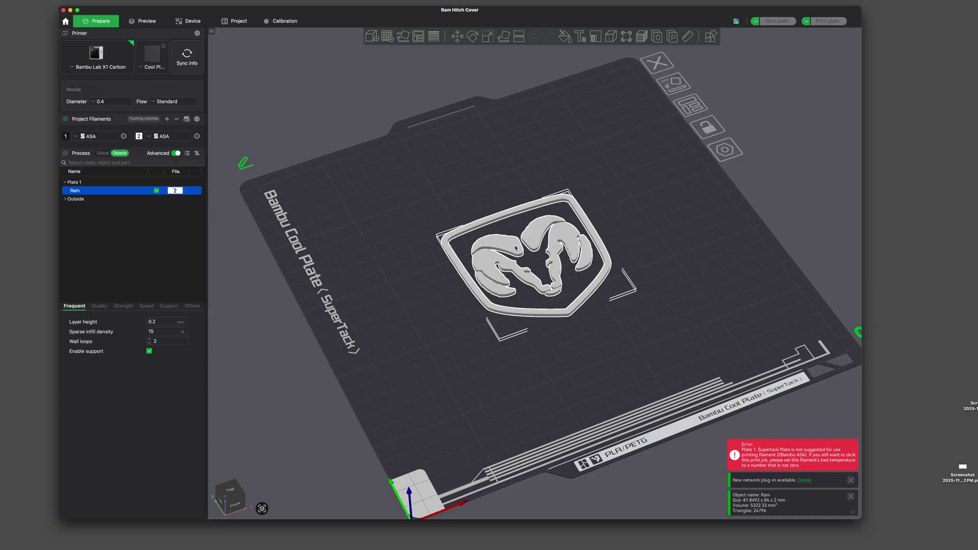
{"action": "left_click", "coordinate": [629, 430]}
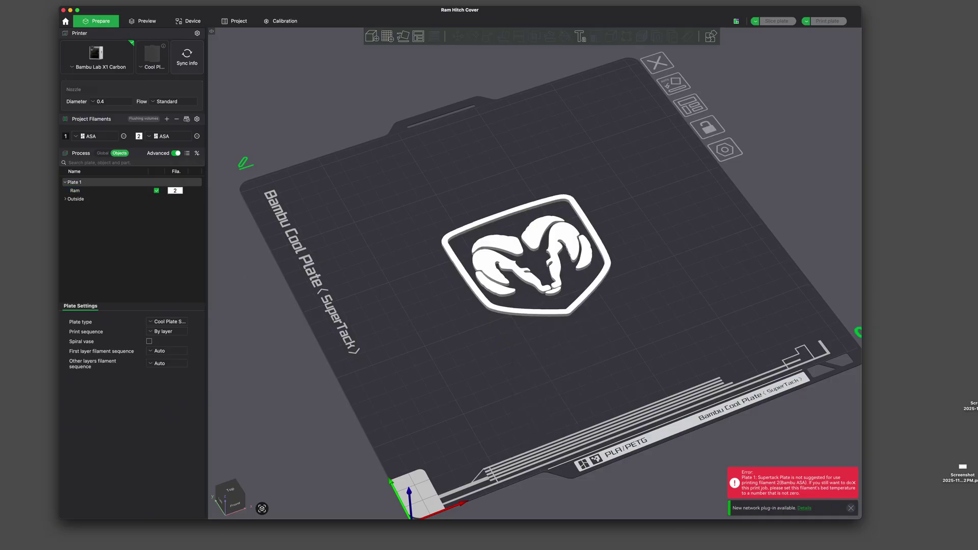
Import ram.stl onto the plate, centre it, and view the underside of cover and logo
{"action": "left_click_drag", "start_coordinate": [570, 339], "coordinate": [532, 276]}
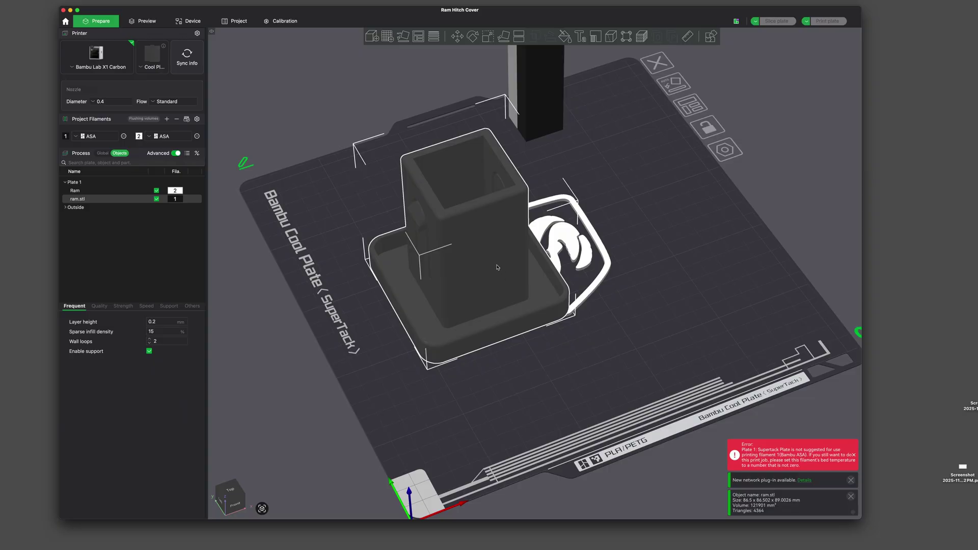
{"action": "right_click", "coordinate": [490, 250]}
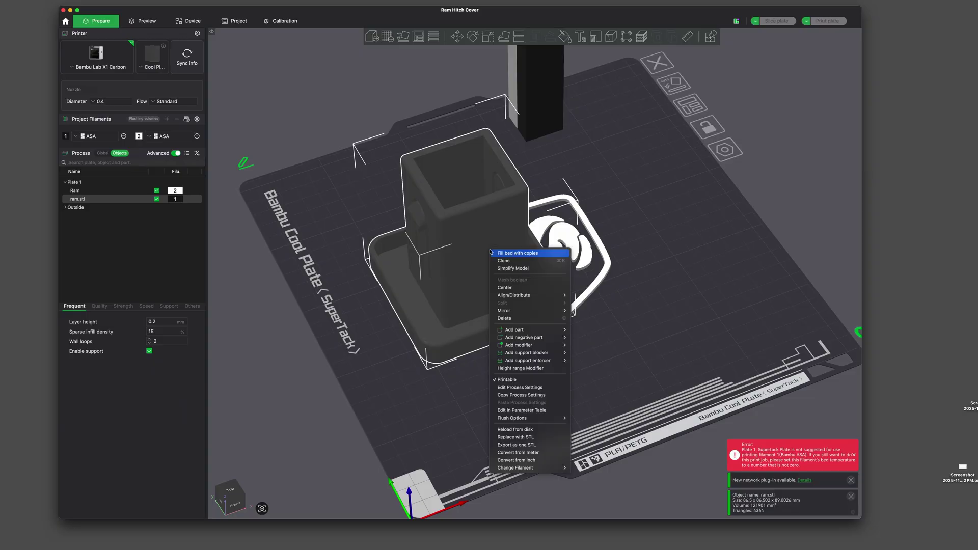
{"action": "left_click", "coordinate": [505, 288]}
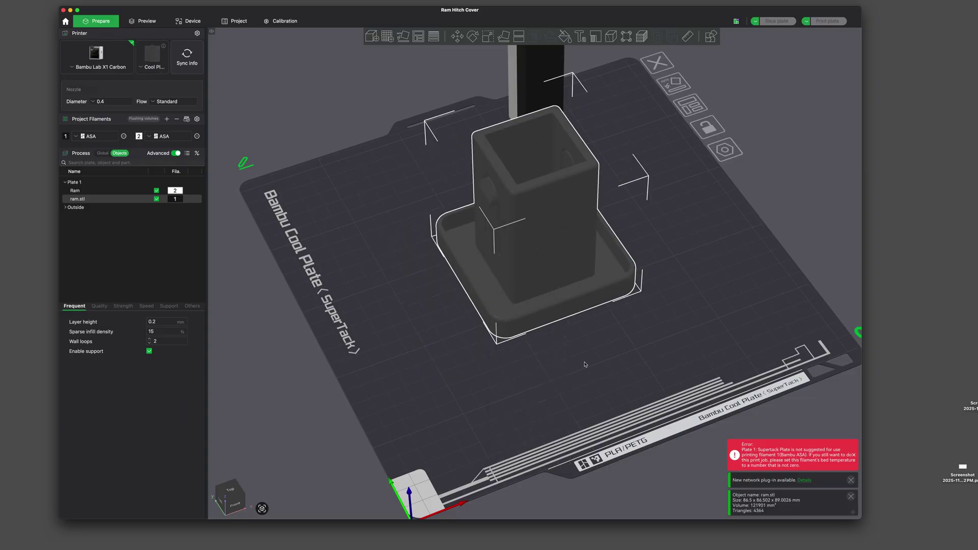
{"action": "left_click", "coordinate": [567, 364]}
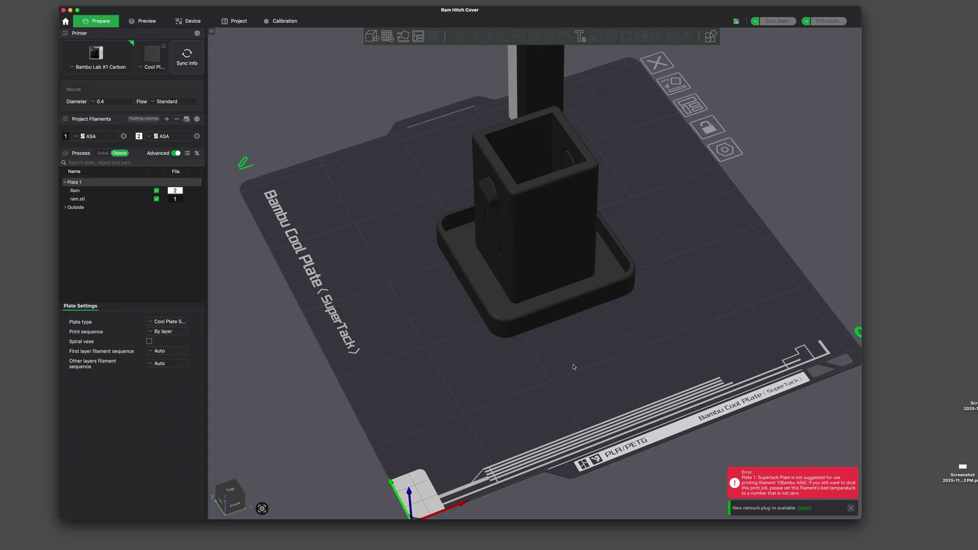
{"action": "left_click_drag", "start_coordinate": [573, 367], "coordinate": [567, 326]}
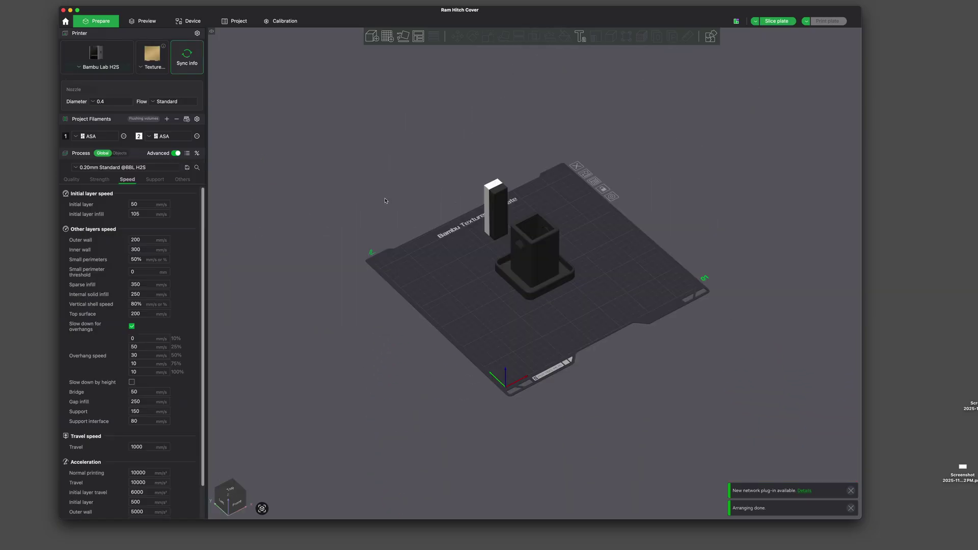
Orbit and zoom to inspect the hitch cover and prime tower on the textured H2S plate
{"action": "left_click_drag", "start_coordinate": [386, 200], "coordinate": [385, 209]}
{"action": "scroll", "coordinate": [474, 288], "scroll_direction": "up", "scroll_amount": 5}
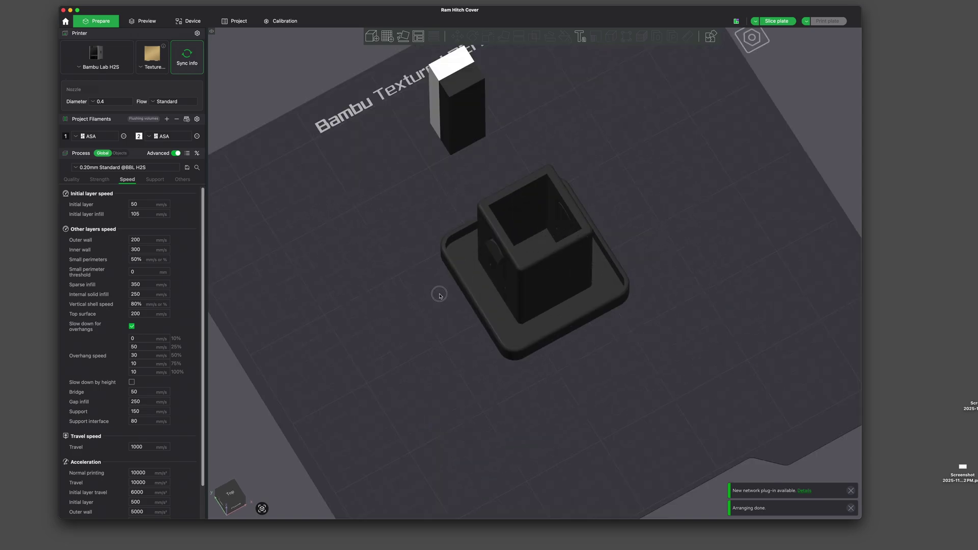
{"action": "left_click_drag", "start_coordinate": [439, 295], "coordinate": [441, 288]}
{"action": "scroll", "coordinate": [441, 288], "scroll_direction": "down", "scroll_amount": 2}
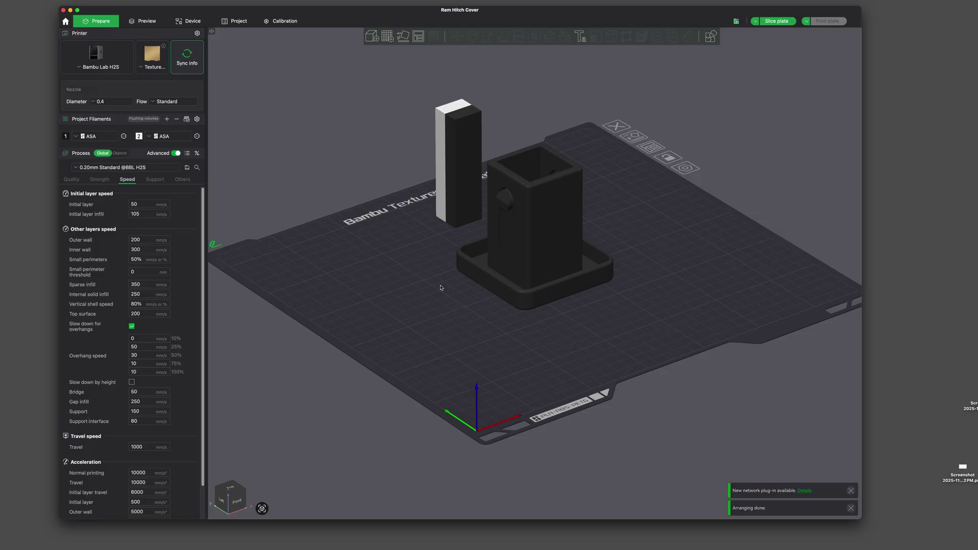